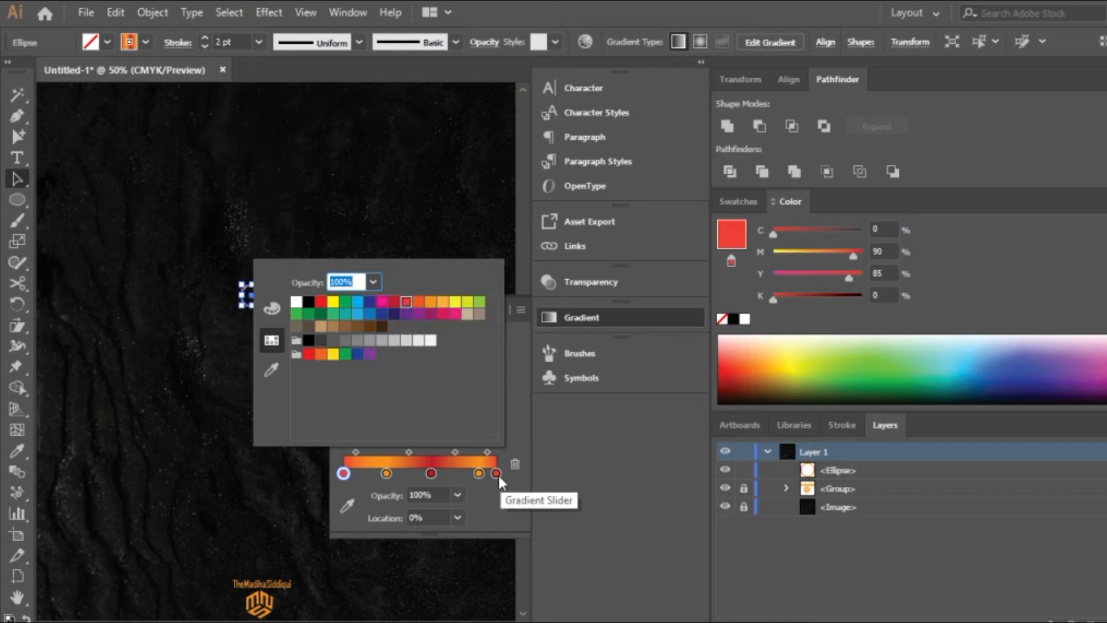
# - Change the last stop of the circle's stroke gradient to orange-red (C 0, M 80, Y 95, K 0)
pyautogui.click(496, 472)
pyautogui.doubleClick(496, 473)
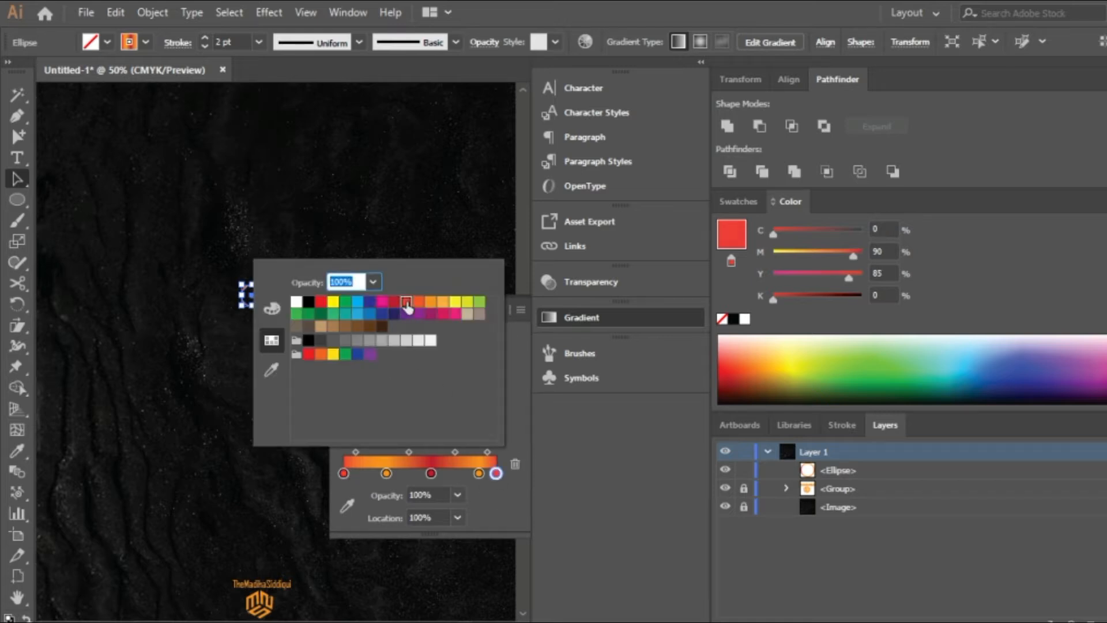
pyautogui.click(417, 304)
pyautogui.click(479, 258)
pyautogui.click(500, 309)
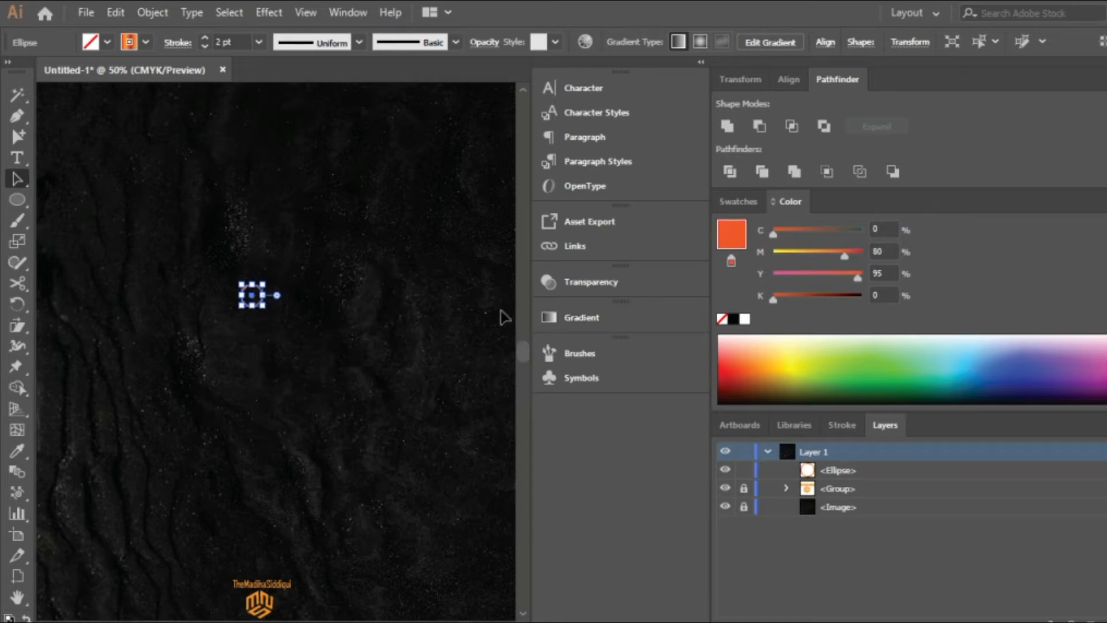
# - Move the small gradient circle slightly down and to the right on the artboard
pyautogui.click(271, 337)
pyautogui.moveTo(256, 310); pyautogui.dragTo(271, 316)
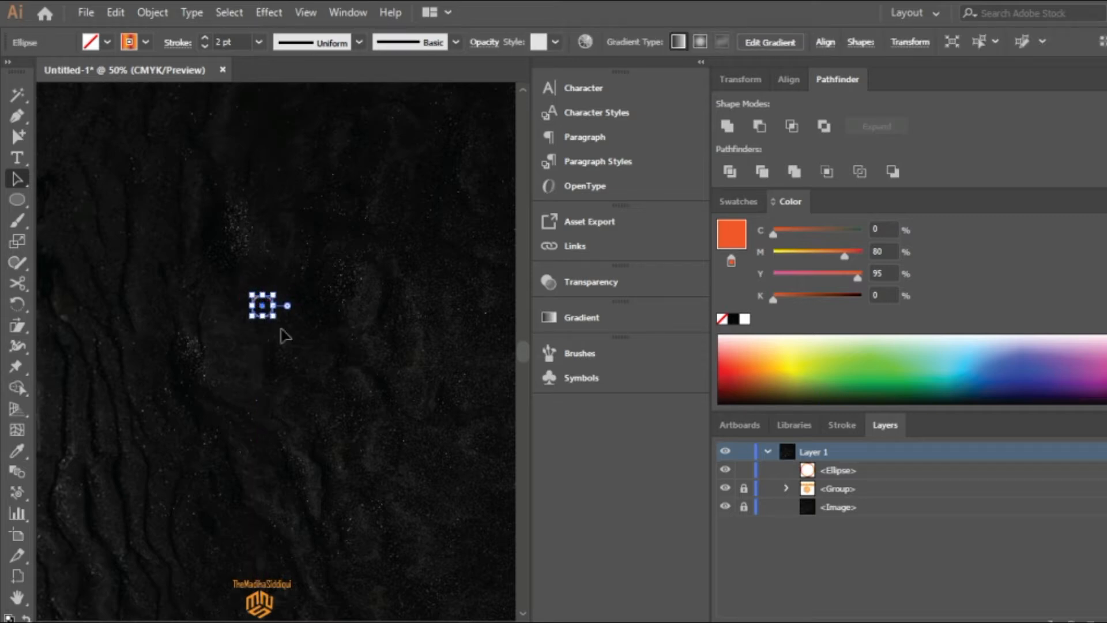
pyautogui.click(281, 330)
# - Duplicate the small circle and enlarge the copy into a big ring concentric with the original
pyautogui.click(266, 318)
pyautogui.hotkey('ctrl', 'c')
pyautogui.hotkey('ctrl', 'v')
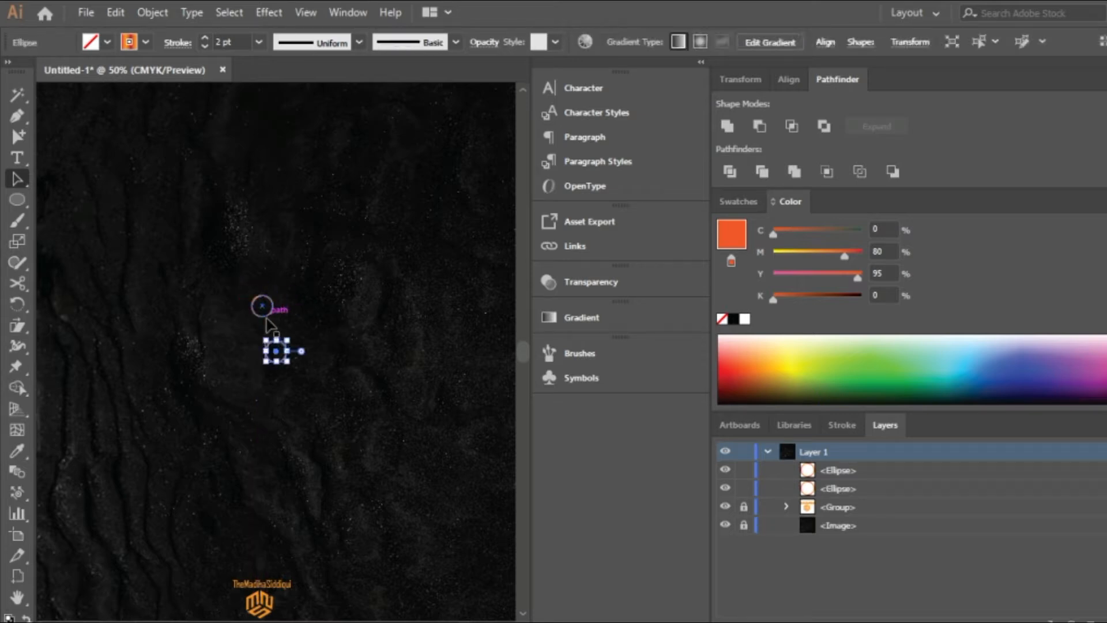
pyautogui.moveTo(288, 362)
pyautogui.mouseDown()
pyautogui.moveTo(423, 503)
pyautogui.moveTo(315, 369)
pyautogui.mouseUp()
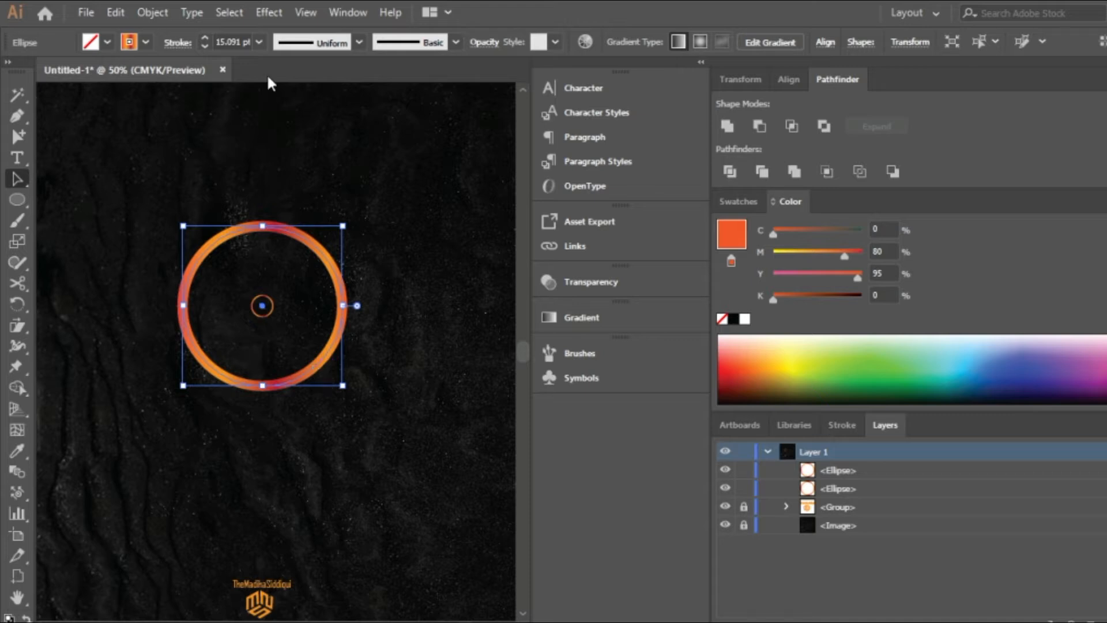
# - Set the large circle's stroke weight to 2 pt
pyautogui.click(205, 46)
pyautogui.click(206, 46)
pyautogui.click(206, 46)
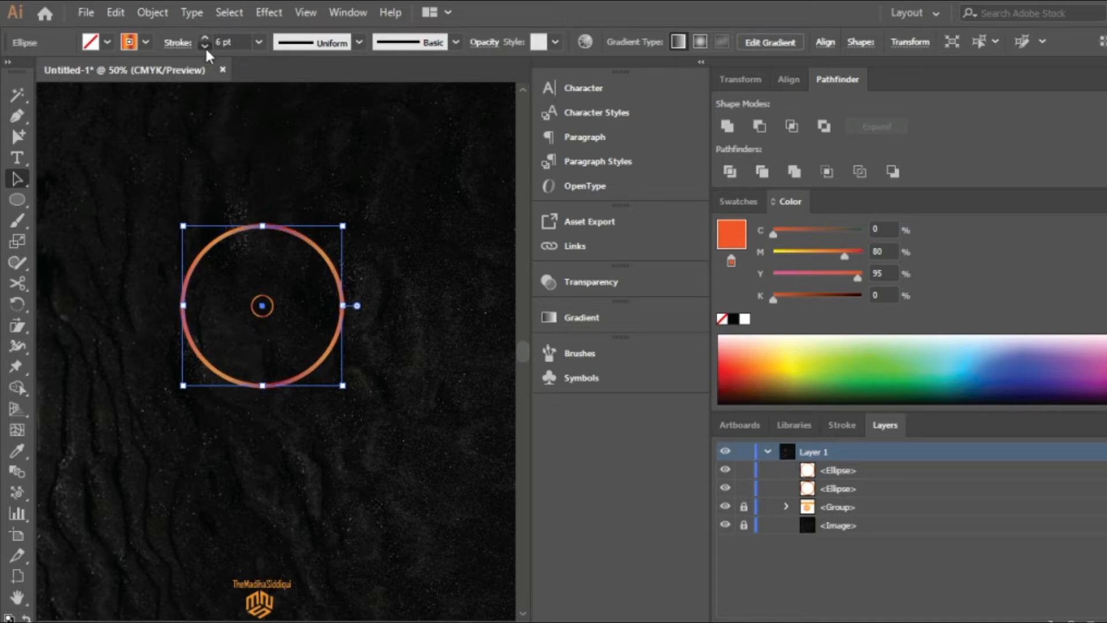
pyautogui.click(205, 46)
pyautogui.click(205, 46)
pyautogui.click(206, 46)
pyautogui.click(205, 46)
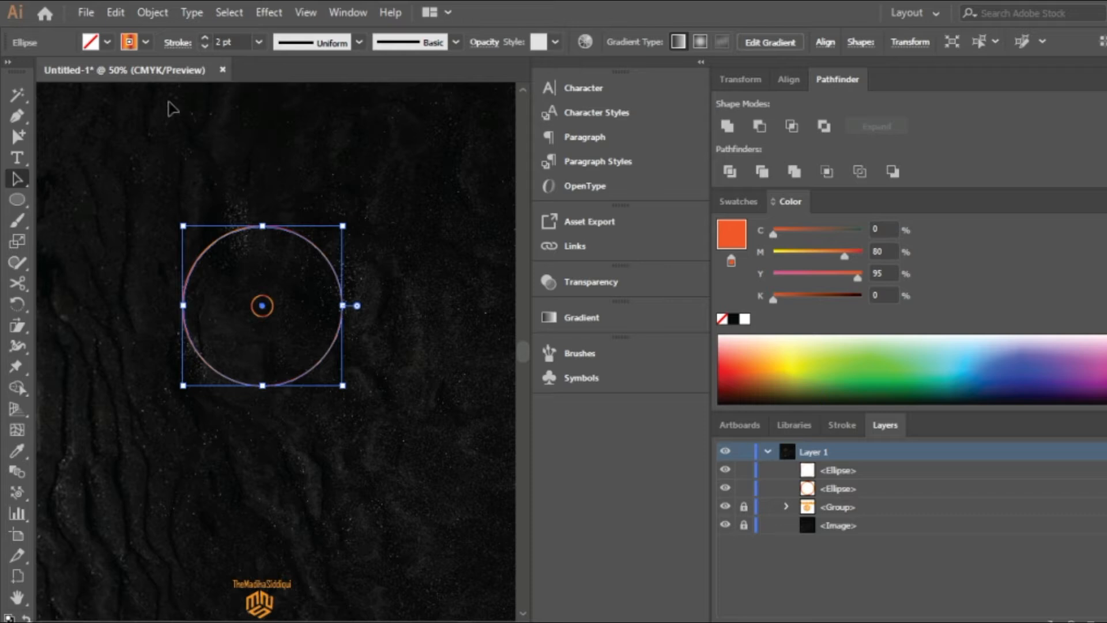
# - Enlarge the outer circle slightly from its centre to about 250 pt across and deselect it
pyautogui.moveTo(182, 226); pyautogui.dragTo(174, 217)
pyautogui.moveTo(327, 358)
pyautogui.mouseDown()
pyautogui.moveTo(339, 360)
pyautogui.moveTo(329, 348)
pyautogui.moveTo(336, 362)
pyautogui.mouseUp()
pyautogui.click(376, 362)
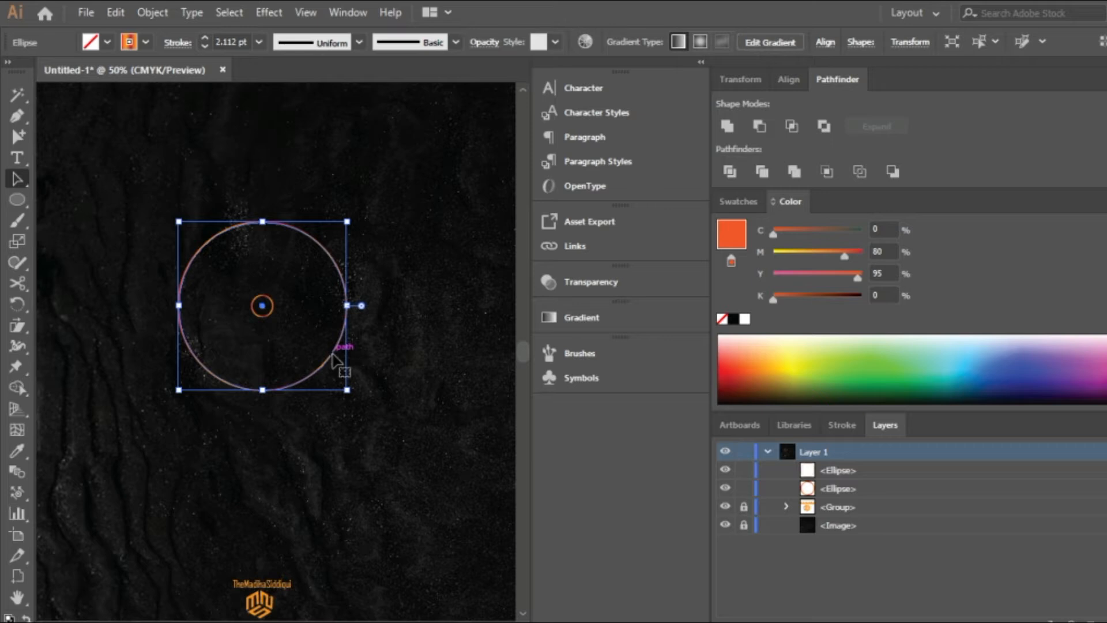
pyautogui.click(422, 395)
# - Select both circles and set the blend spacing to Specified Steps with a value of 5
pyautogui.moveTo(208, 193); pyautogui.dragTo(348, 451)
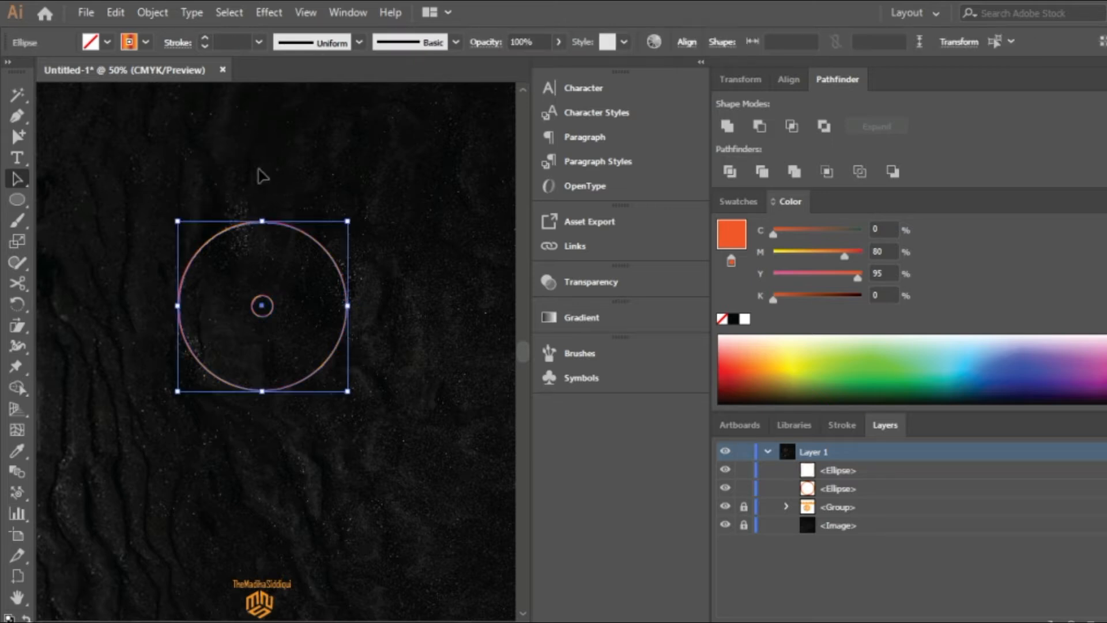
pyautogui.click(152, 11)
pyautogui.moveTo(272, 462)
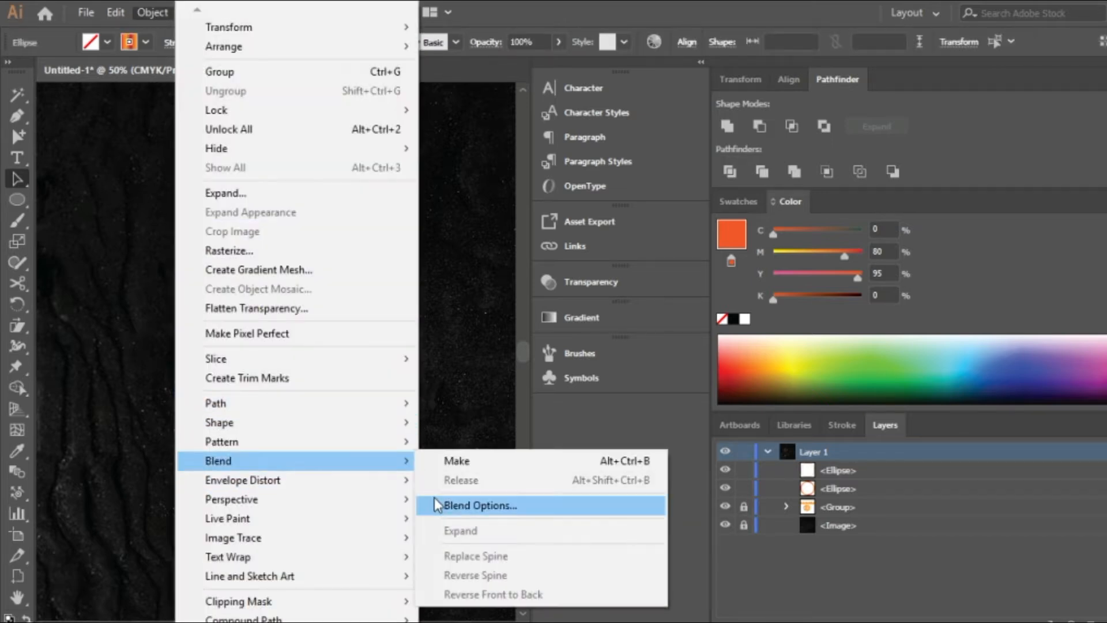
pyautogui.click(626, 505)
pyautogui.click(319, 409)
pyautogui.click(304, 443)
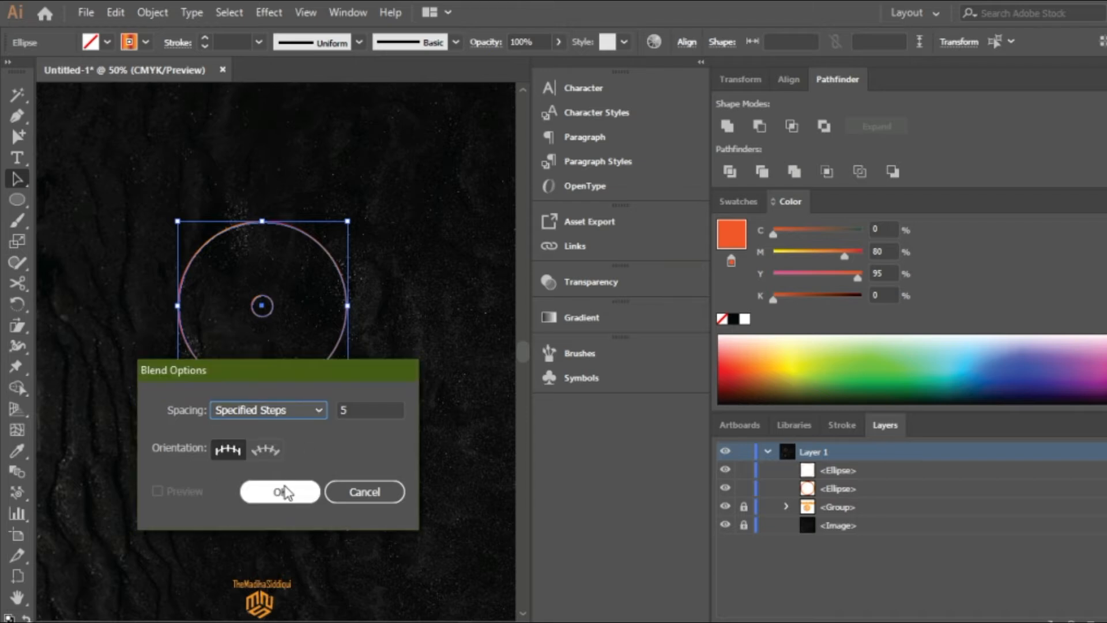
pyautogui.click(281, 492)
# - Make a blend between the small and large circles to form evenly spaced concentric rings
pyautogui.click(149, 16)
pyautogui.moveTo(267, 463)
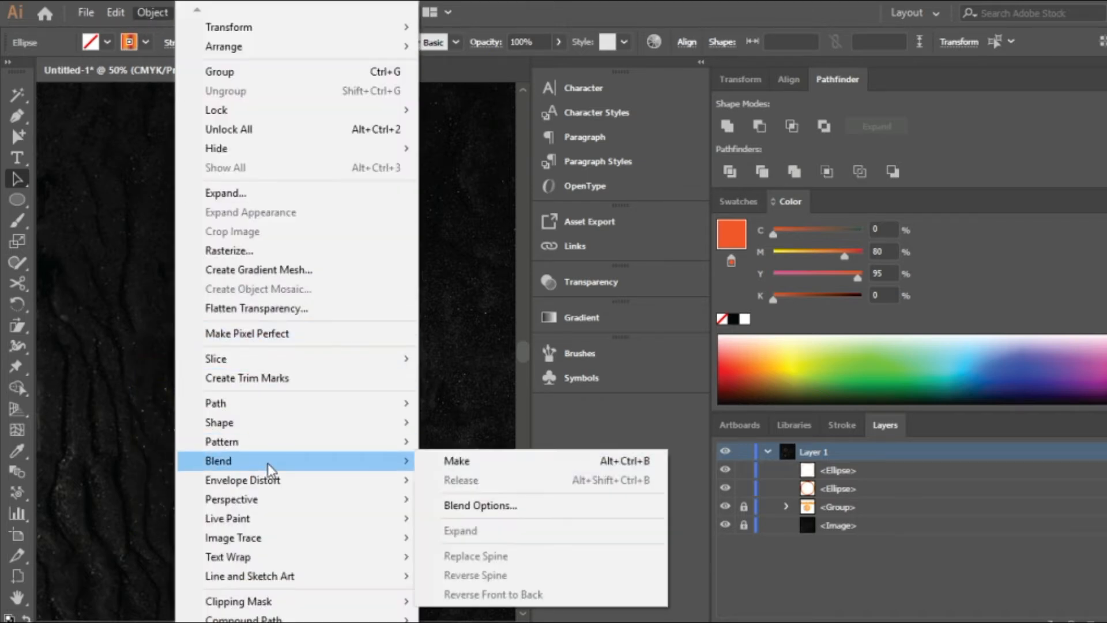
pyautogui.click(476, 465)
pyautogui.click(344, 443)
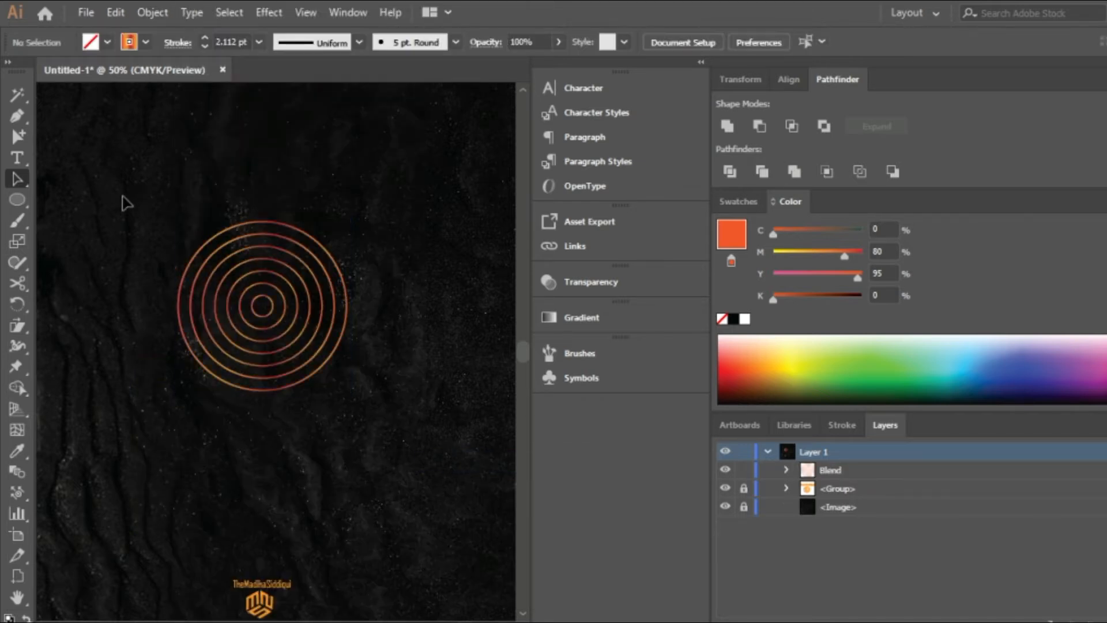
# - Draw a square from the rings' centre over their upper-right quarter and fill it with orange (C 0, M 50, Y 100, K 0)
pyautogui.moveTo(17, 200); pyautogui.dragTo(89, 195)
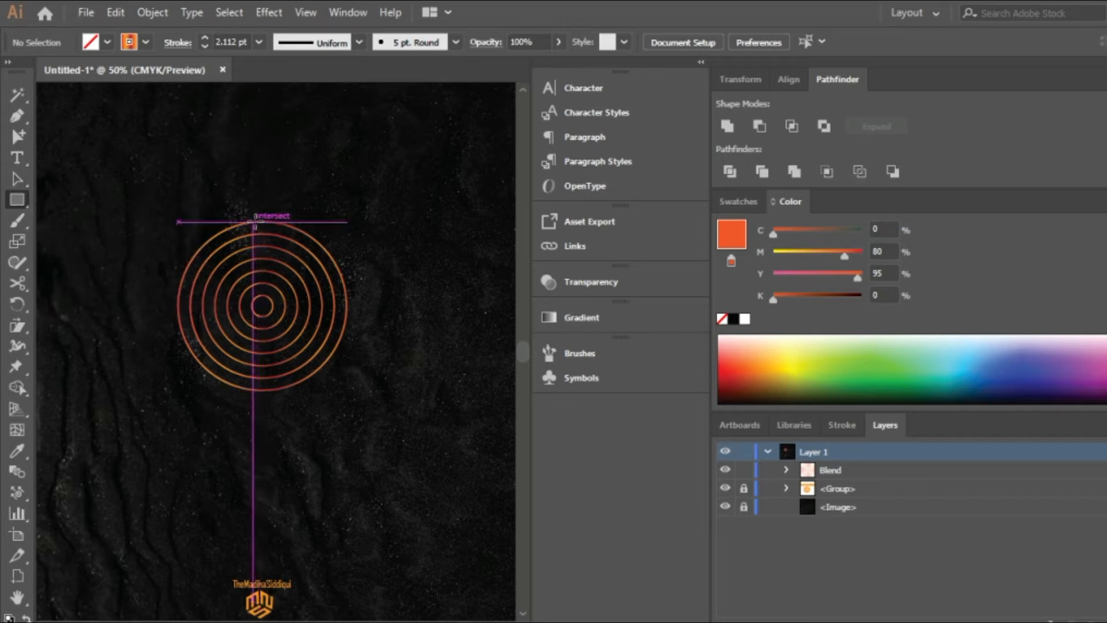
pyautogui.moveTo(260, 221); pyautogui.dragTo(346, 307)
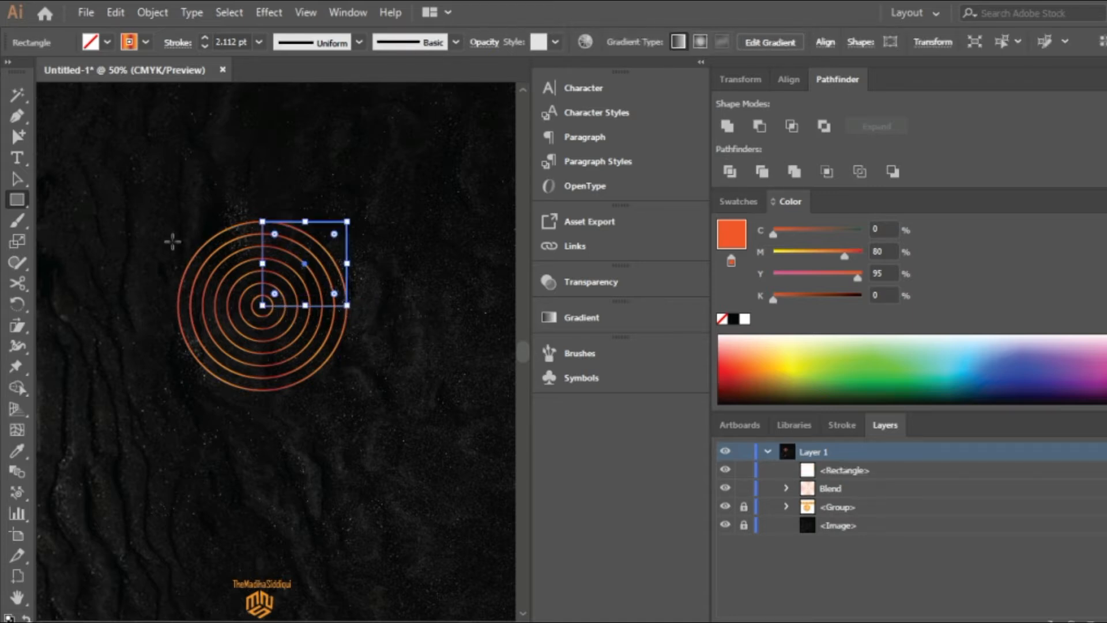
pyautogui.click(17, 179)
pyautogui.click(105, 43)
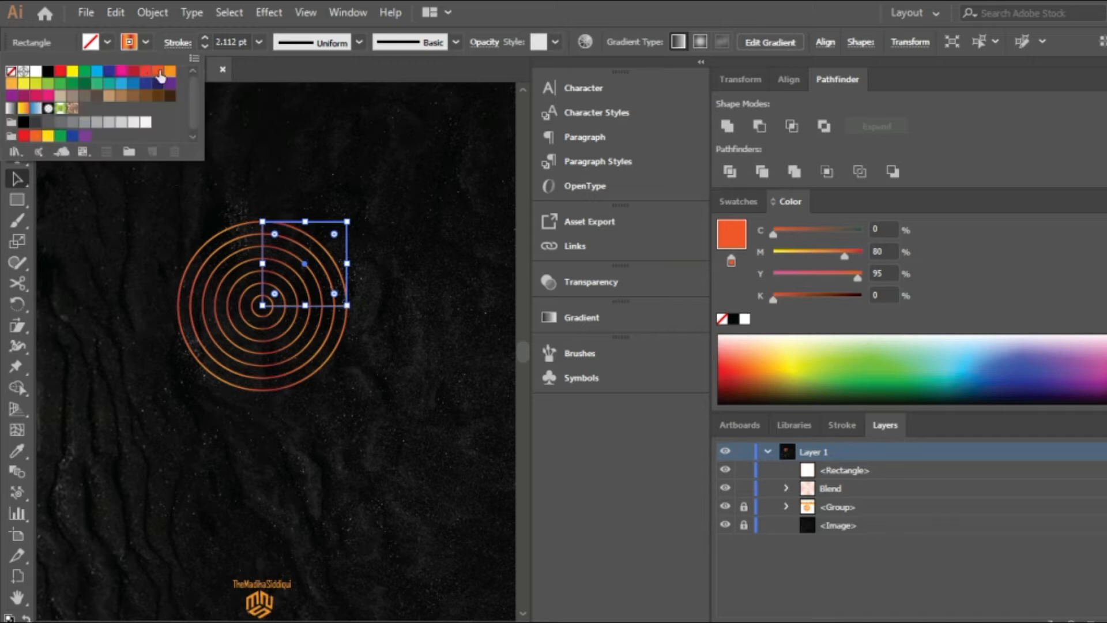
pyautogui.click(160, 76)
# - Select the rings and the square and expand them twice so that object, fill and stroke become shapes
pyautogui.moveTo(171, 188); pyautogui.dragTo(402, 416)
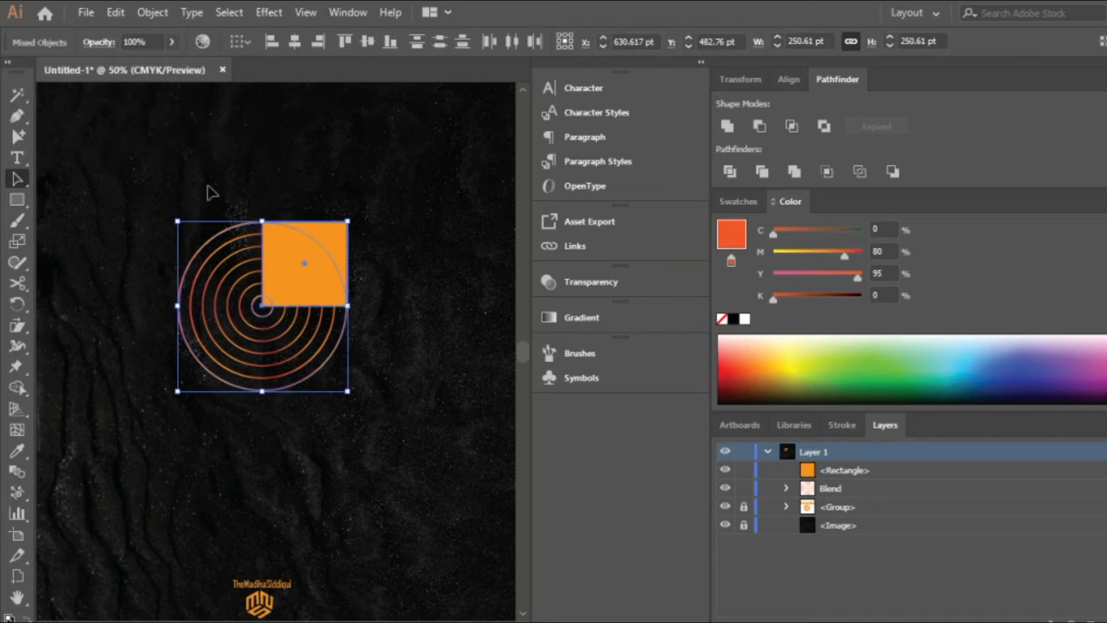
pyautogui.click(153, 12)
pyautogui.click(226, 194)
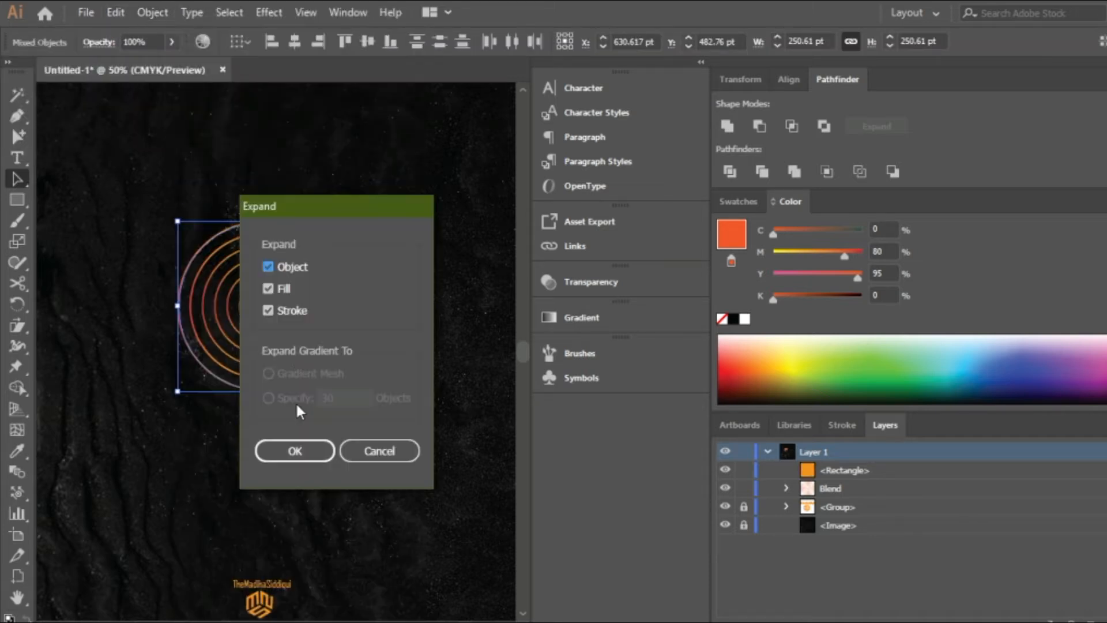
pyautogui.click(297, 449)
pyautogui.click(153, 12)
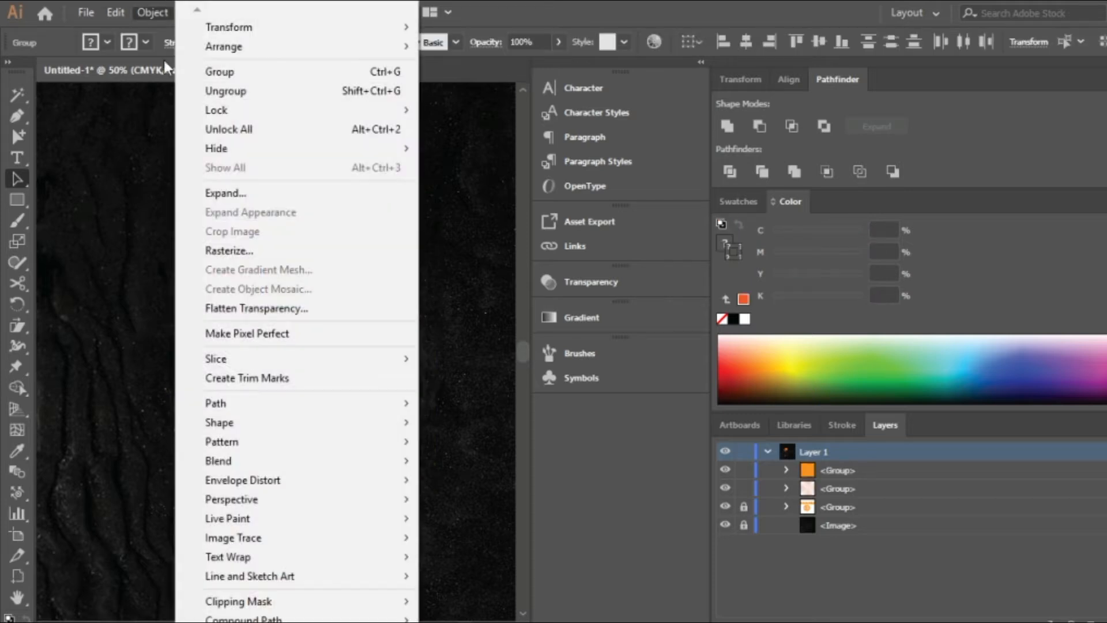
pyautogui.click(238, 193)
pyautogui.click(293, 449)
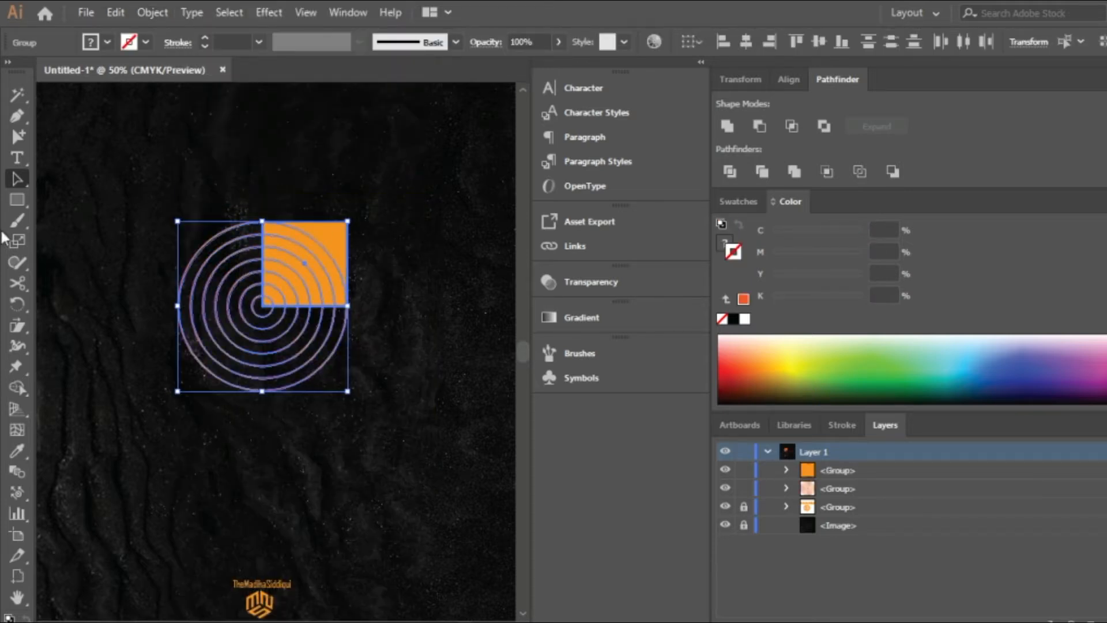
# - Remove the square's fill and the ring segments inside the upper-right quarter with the Shape Builder tool
pyautogui.click(17, 386)
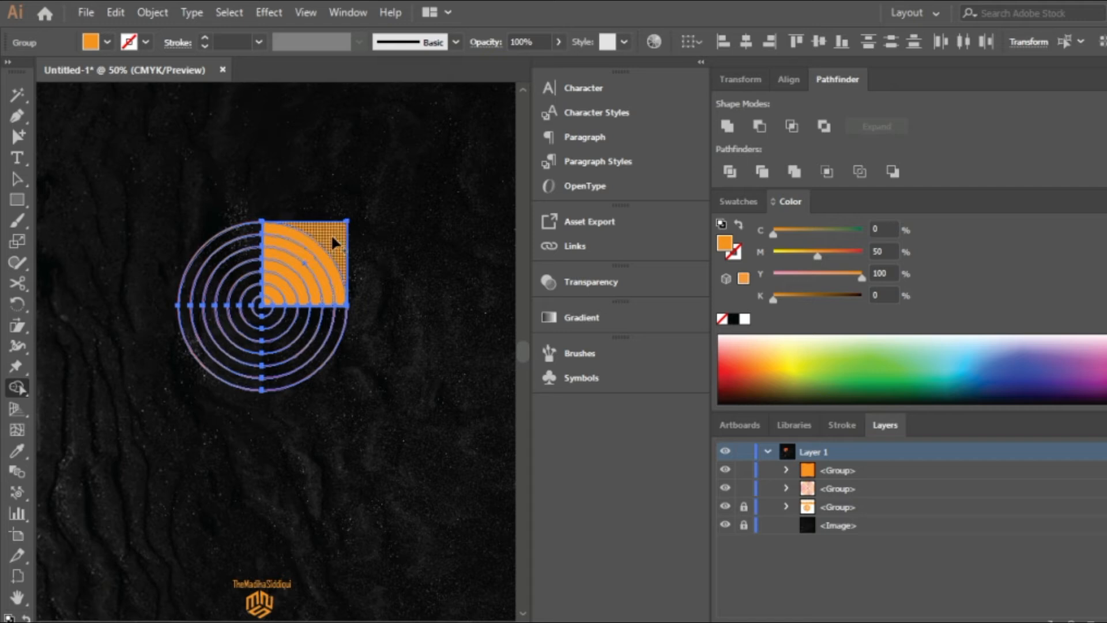
pyautogui.moveTo(332, 238); pyautogui.dragTo(299, 268)
pyautogui.moveTo(267, 305); pyautogui.dragTo(268, 306)
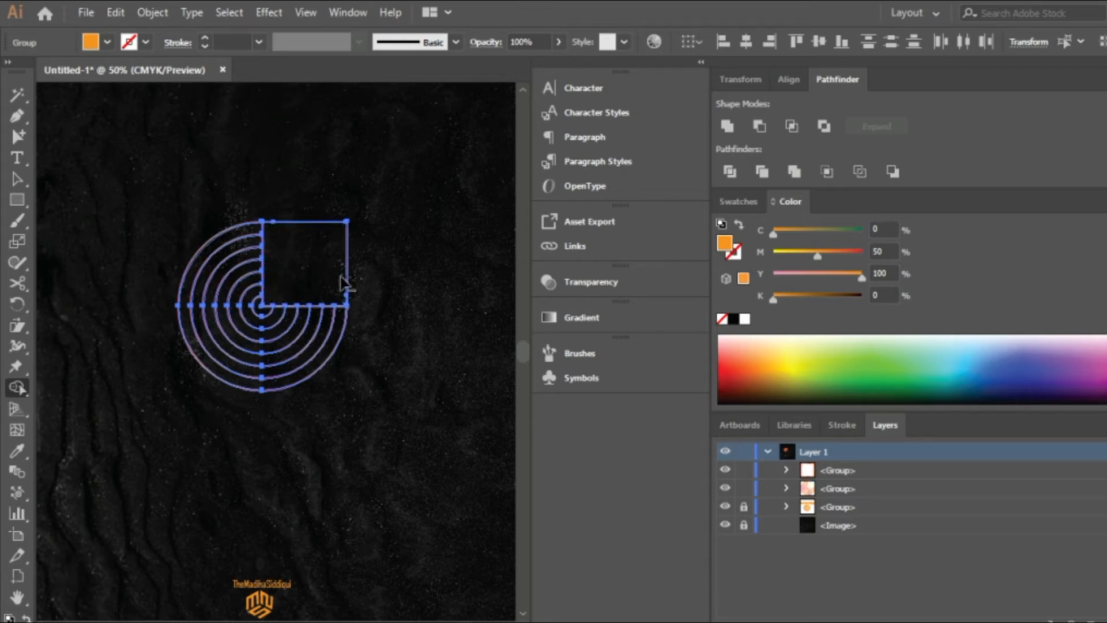
pyautogui.hotkey('ctrl', '+')
pyautogui.hotkey('ctrl', '+')
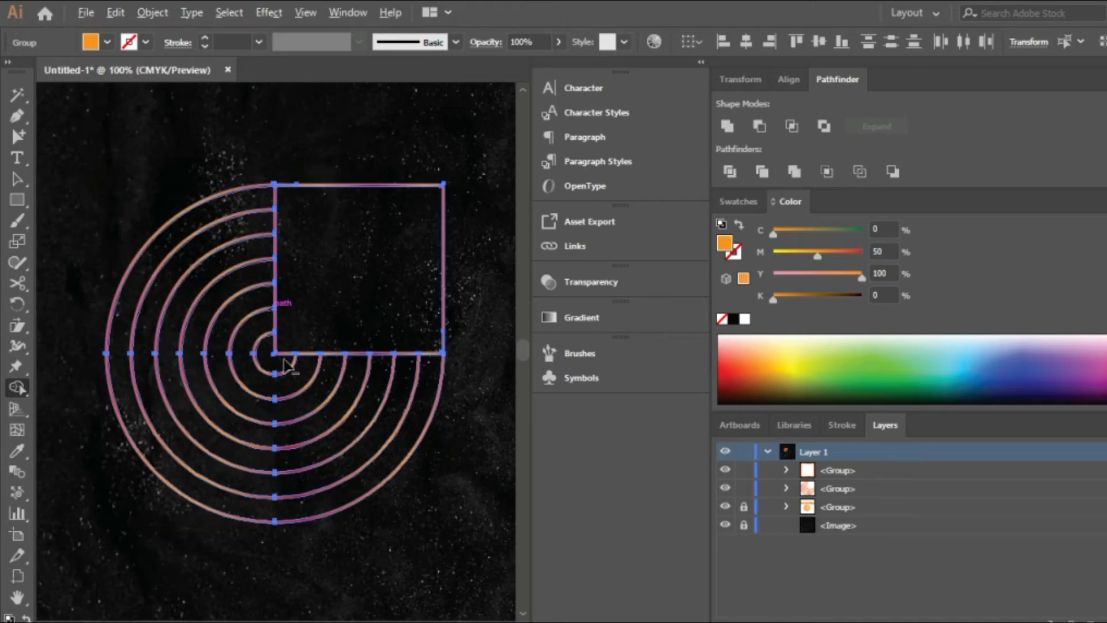
pyautogui.moveTo(284, 360); pyautogui.dragTo(283, 362)
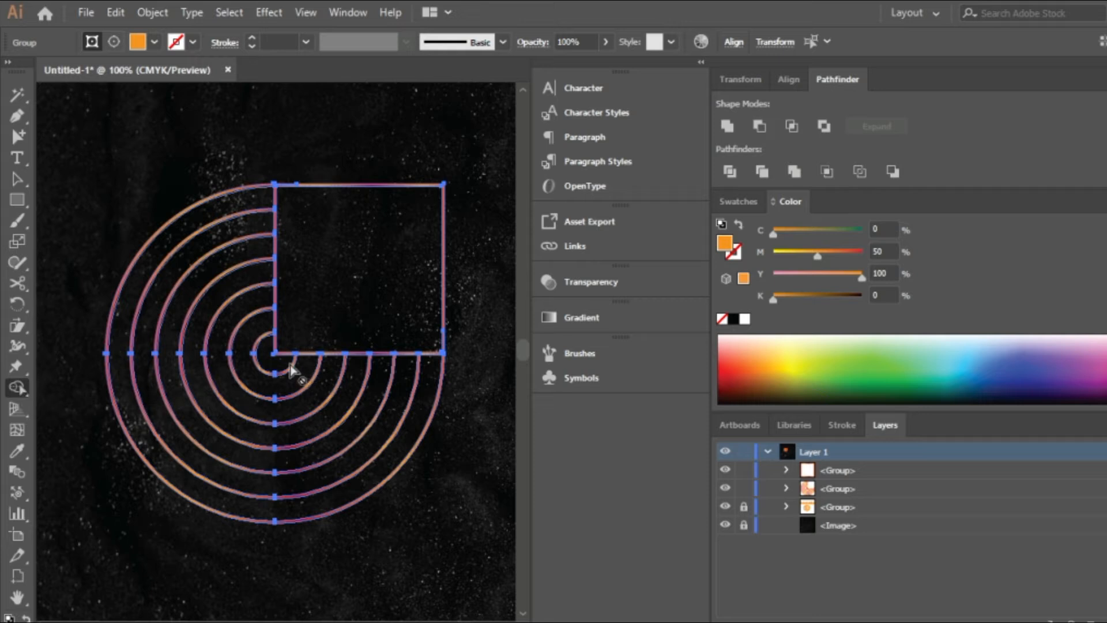
# - Give the expanded rings and square frame an orange 0.25 pt stroke
pyautogui.press('v')
pyautogui.click(23, 391)
pyautogui.press('v')
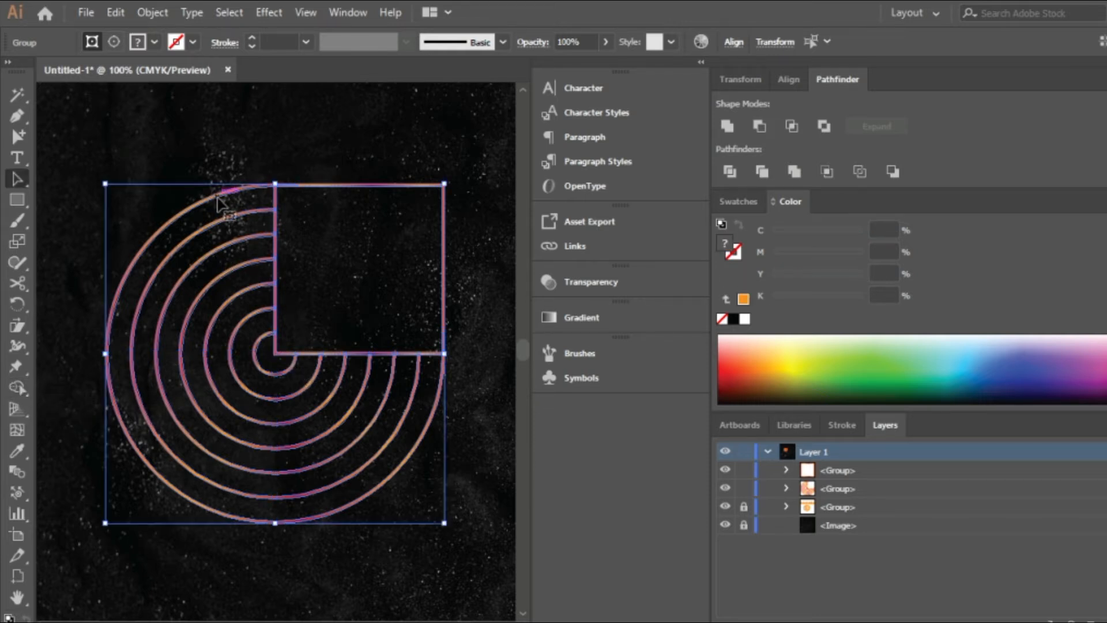
pyautogui.click(210, 137)
pyautogui.click(279, 200)
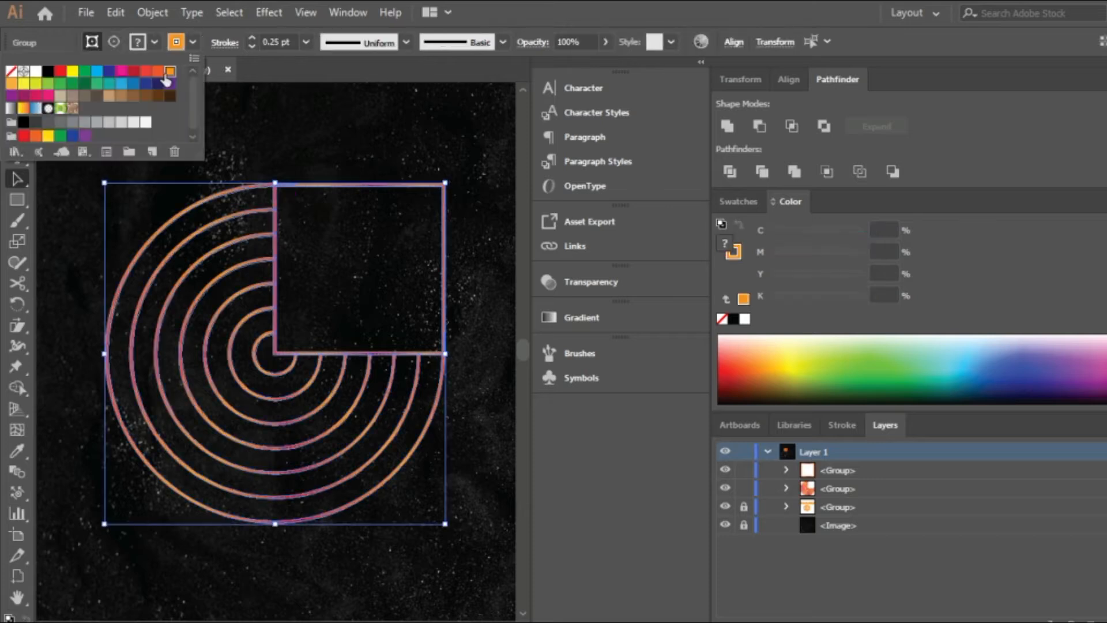
pyautogui.click(258, 144)
pyautogui.click(246, 151)
pyautogui.moveTo(156, 144); pyautogui.dragTo(440, 558)
pyautogui.click(19, 394)
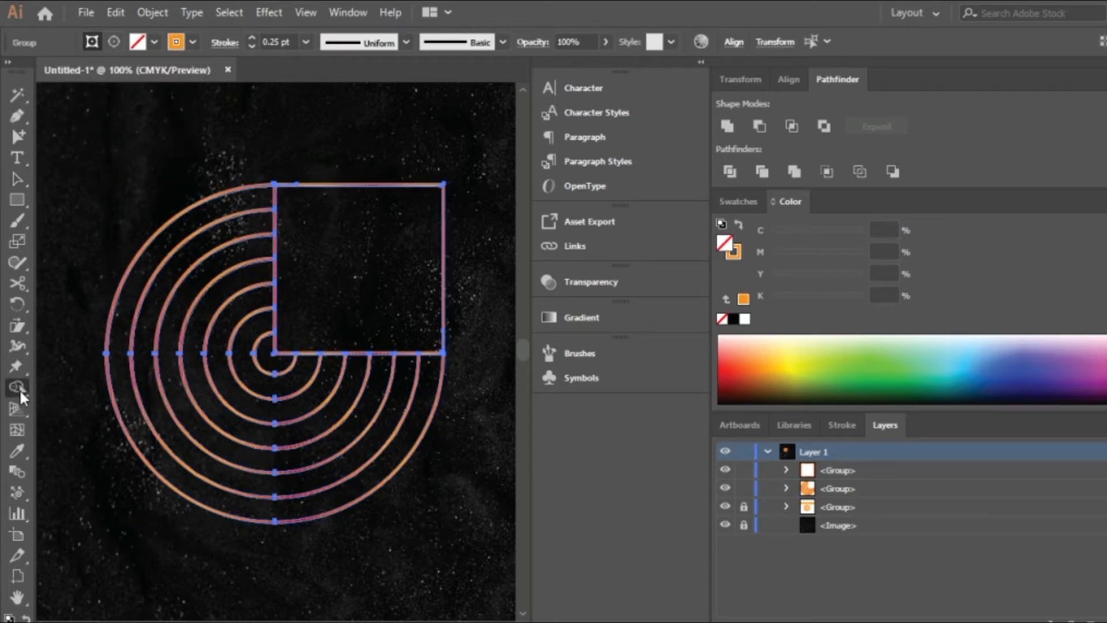
pyautogui.press('v')
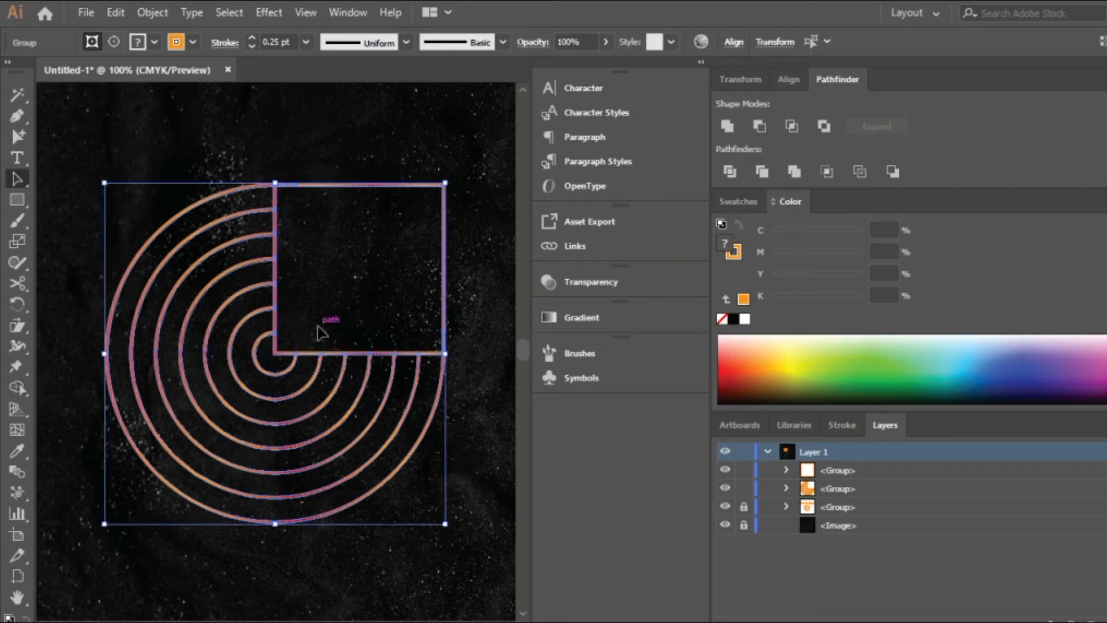
pyautogui.click(362, 180)
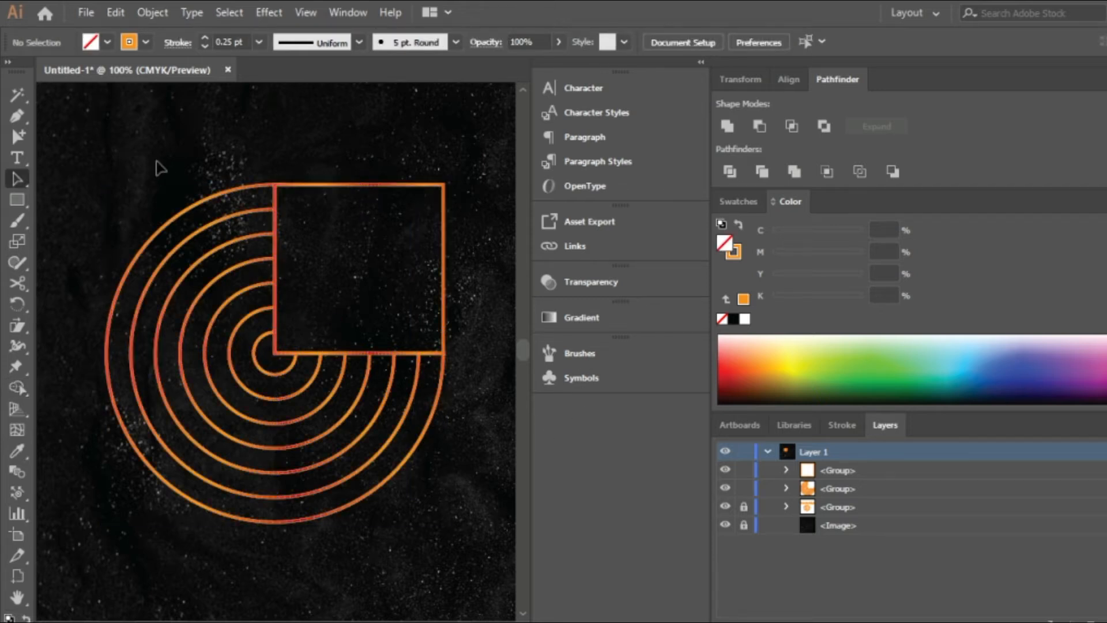
# - Select the rings and the square frame and set their stroke weight to 0.5 pt
pyautogui.moveTo(138, 168); pyautogui.dragTo(406, 506)
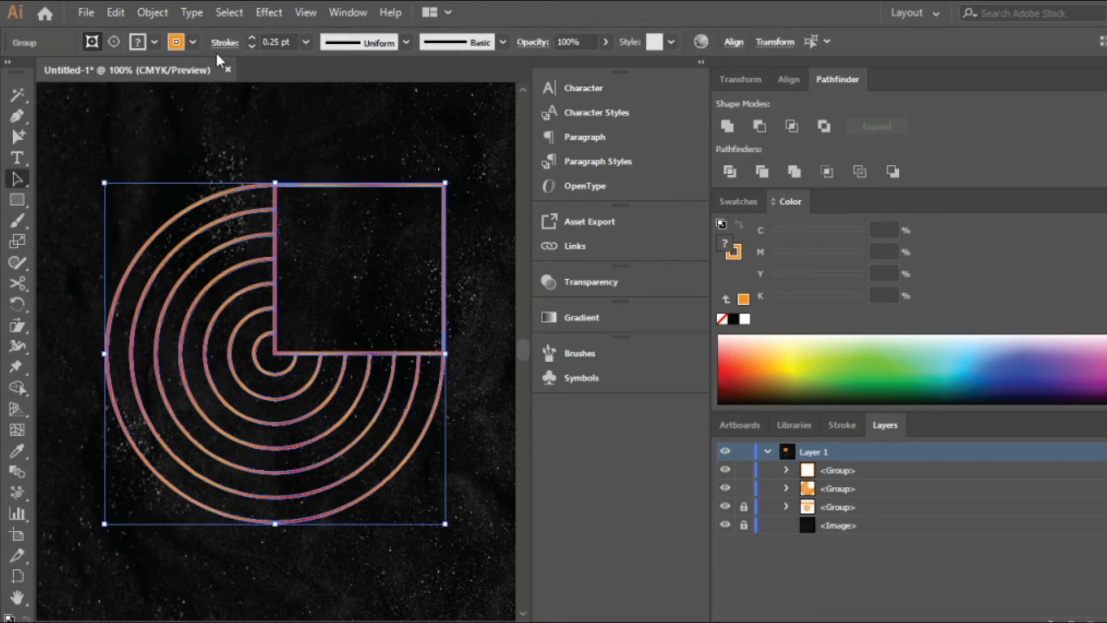
pyautogui.click(252, 38)
pyautogui.click(251, 38)
pyautogui.click(251, 38)
pyautogui.click(251, 47)
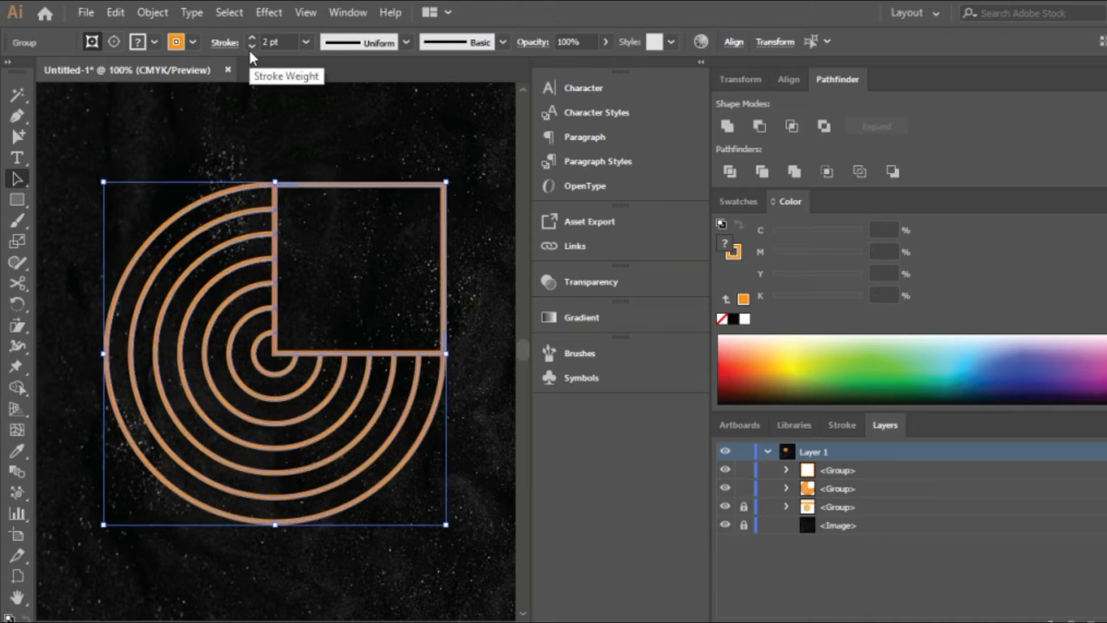
pyautogui.click(252, 46)
pyautogui.click(252, 46)
pyautogui.click(183, 145)
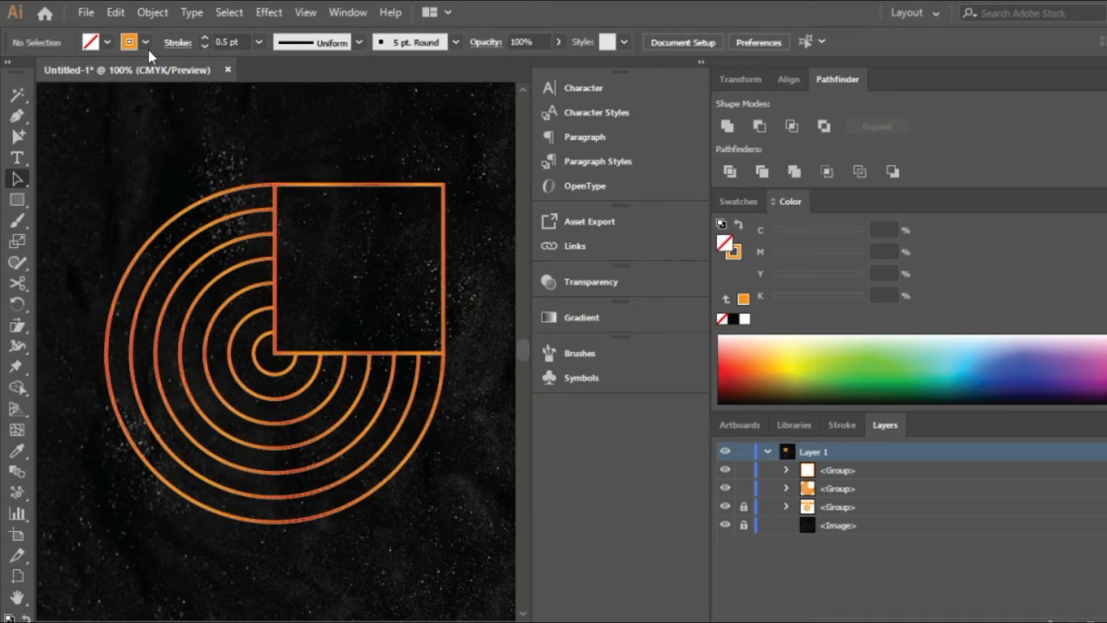
# - Remove the leftover square frame from the open upper-right quarter of the rings
pyautogui.moveTo(284, 252); pyautogui.dragTo(311, 243)
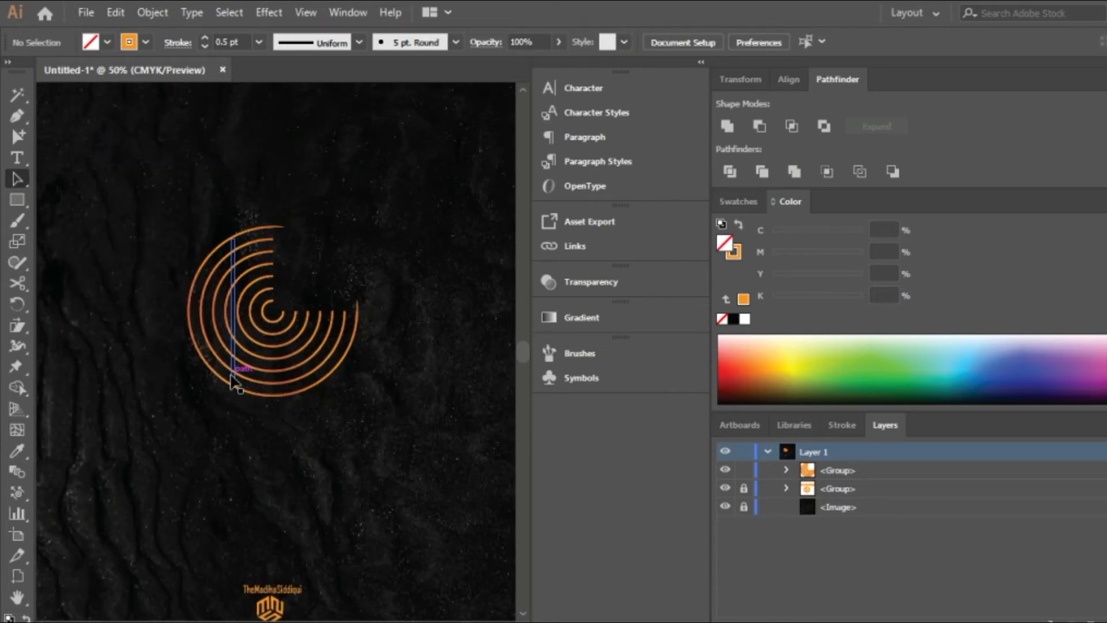
pyautogui.scroll(-1, 233, 381)
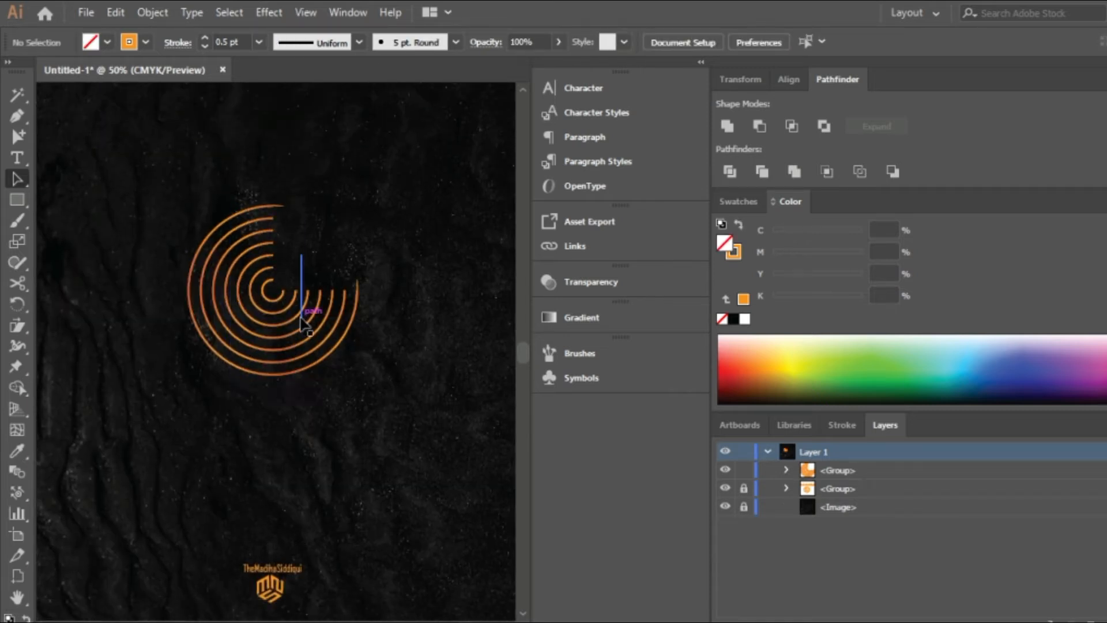
pyautogui.scroll(5, 523, 363)
pyautogui.scroll(-4, 524, 363)
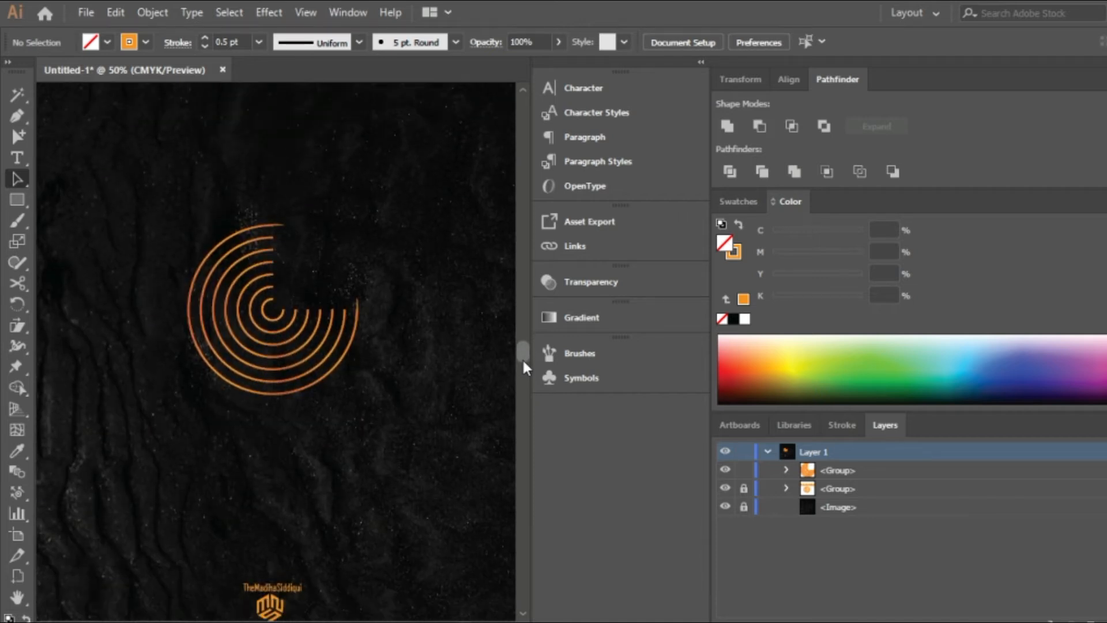
# - Move the ring group toward the poster's left side and draw a horizontal line rightward from the outer ring's upper end
pyautogui.moveTo(200, 212); pyautogui.dragTo(195, 365)
pyautogui.click(297, 450)
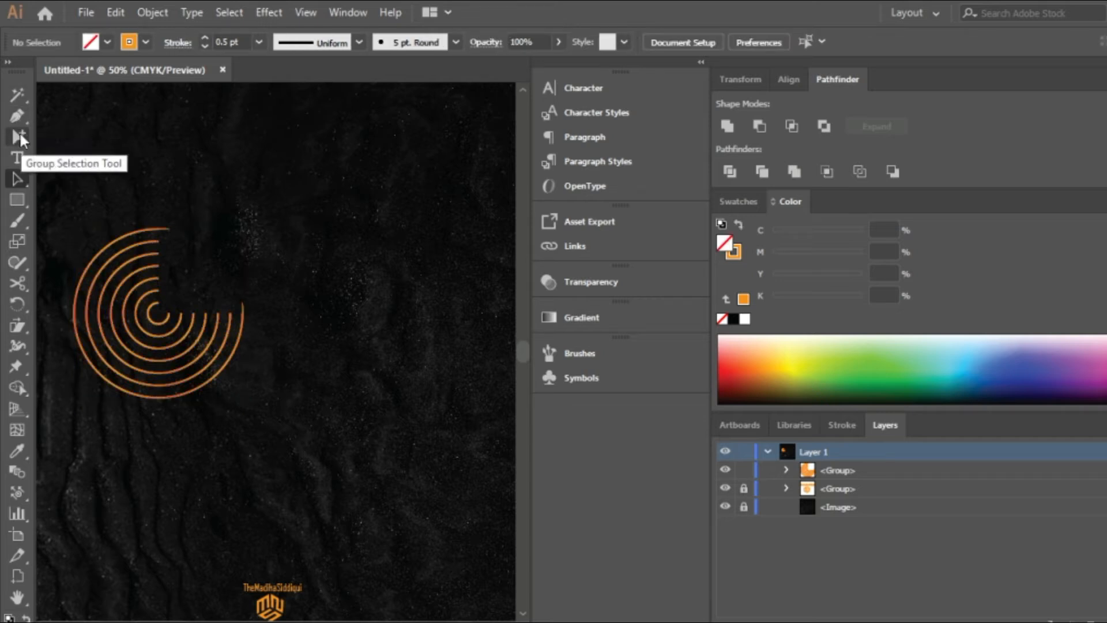
pyautogui.click(19, 113)
pyautogui.click(19, 94)
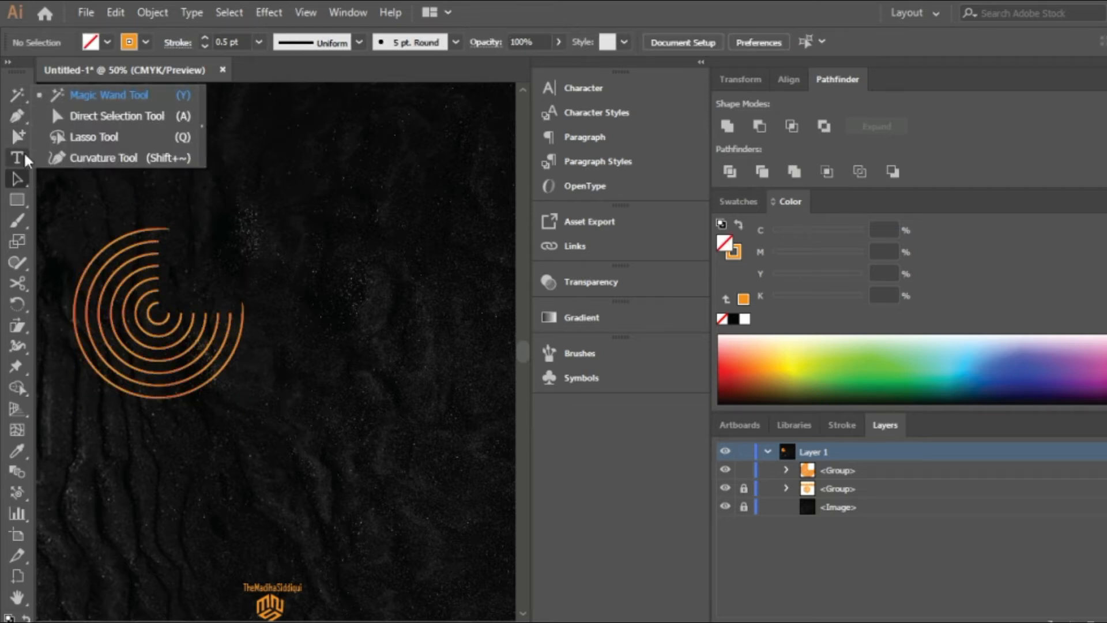
pyautogui.click(16, 177)
pyautogui.click(63, 178)
pyautogui.moveTo(164, 227); pyautogui.dragTo(378, 227)
pyautogui.press('a')
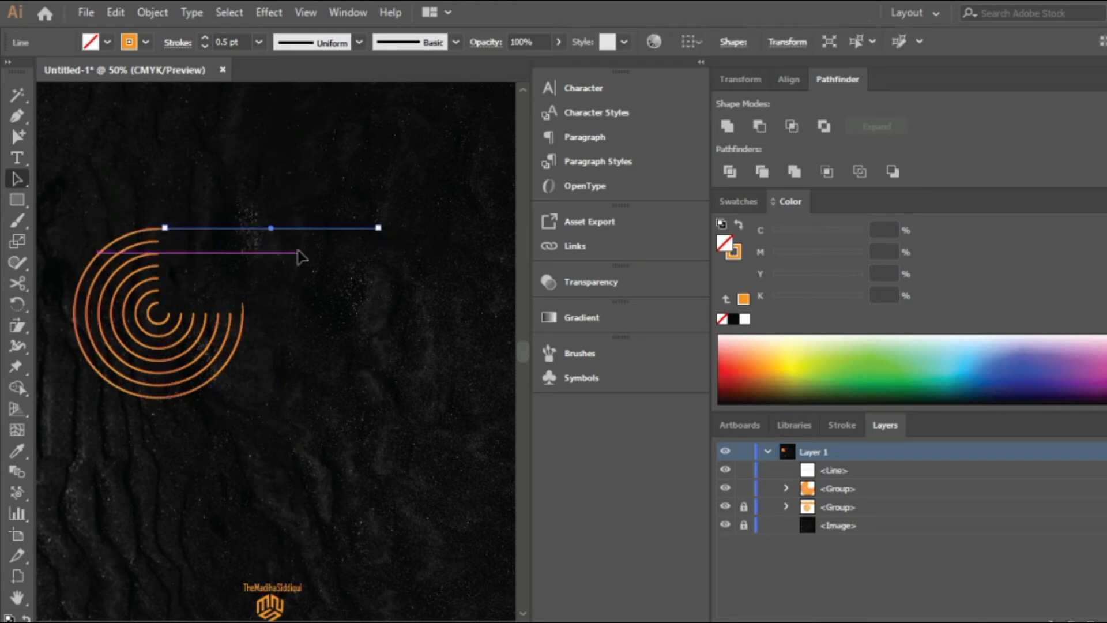
# - Set the line's stroke weight to 3 pt and align its left end with the outer ring's upper end
pyautogui.click(206, 36)
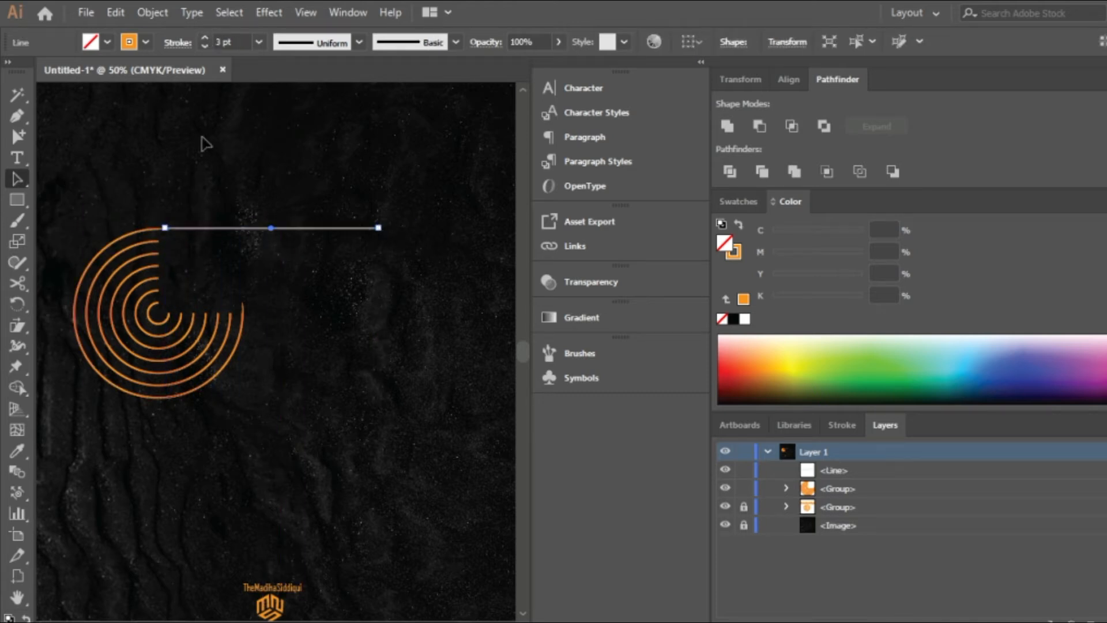
pyautogui.click(208, 192)
pyautogui.click(211, 229)
pyautogui.moveTo(211, 229); pyautogui.dragTo(213, 231)
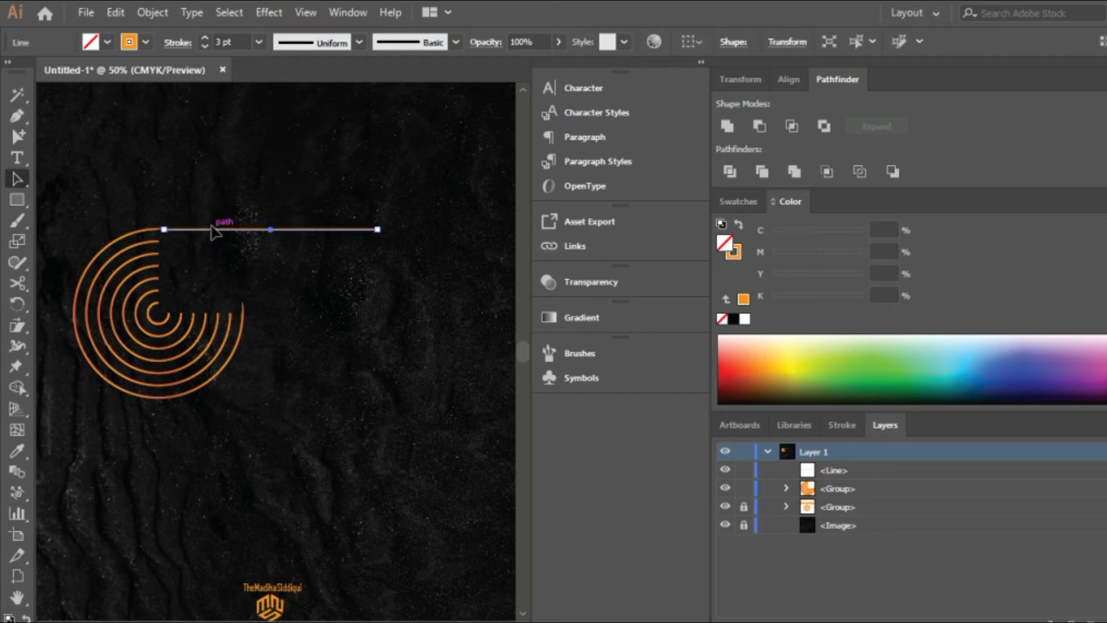
pyautogui.click(223, 182)
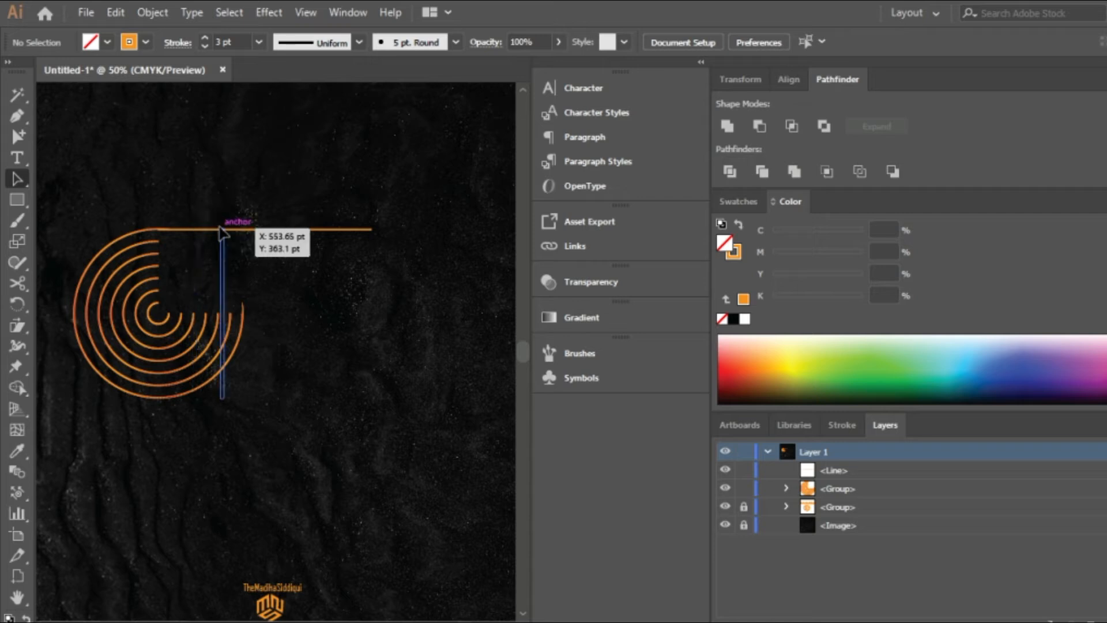
pyautogui.click(329, 231)
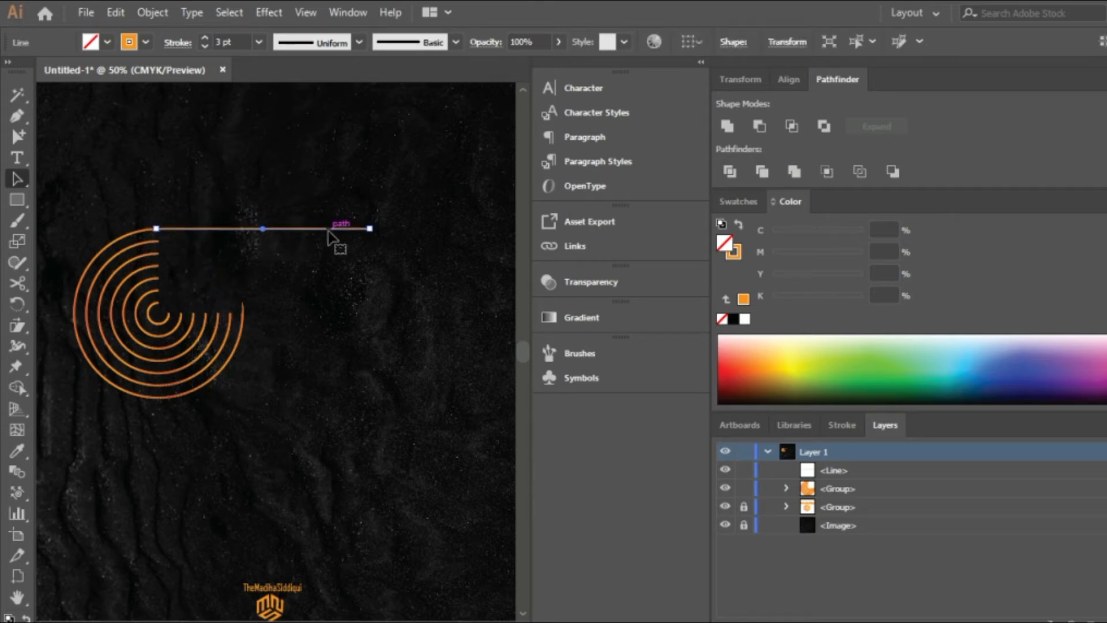
# - Duplicate the line downward to make seven parallel lines, one for each ring's upper end
pyautogui.click(323, 185)
pyautogui.click(312, 231)
pyautogui.moveTo(312, 235); pyautogui.dragTo(310, 302)
pyautogui.click(374, 397)
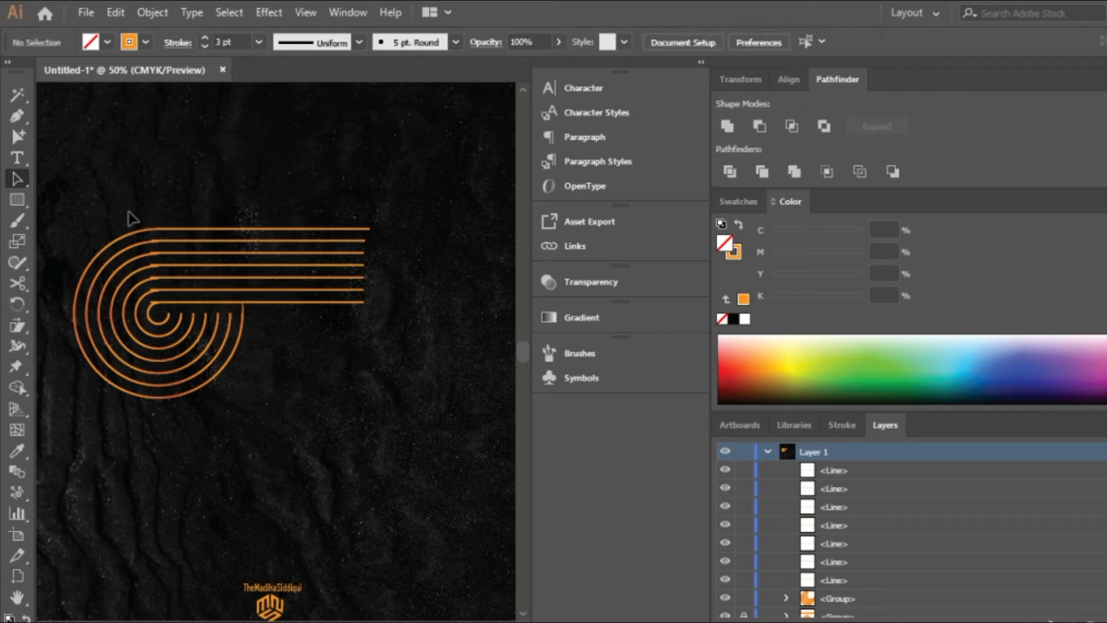
# - Nudge the second and third lines from above so they meet the upper ends of their rings
pyautogui.moveTo(127, 208); pyautogui.dragTo(240, 421)
pyautogui.hotkey('ctrl', '+')
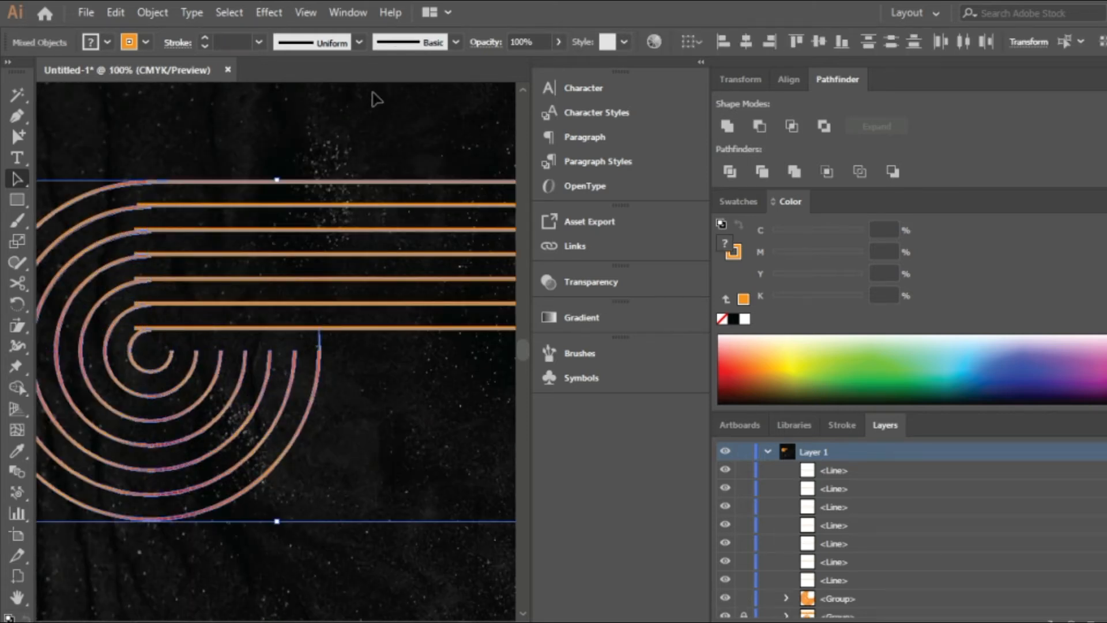
pyautogui.click(373, 133)
pyautogui.click(265, 206)
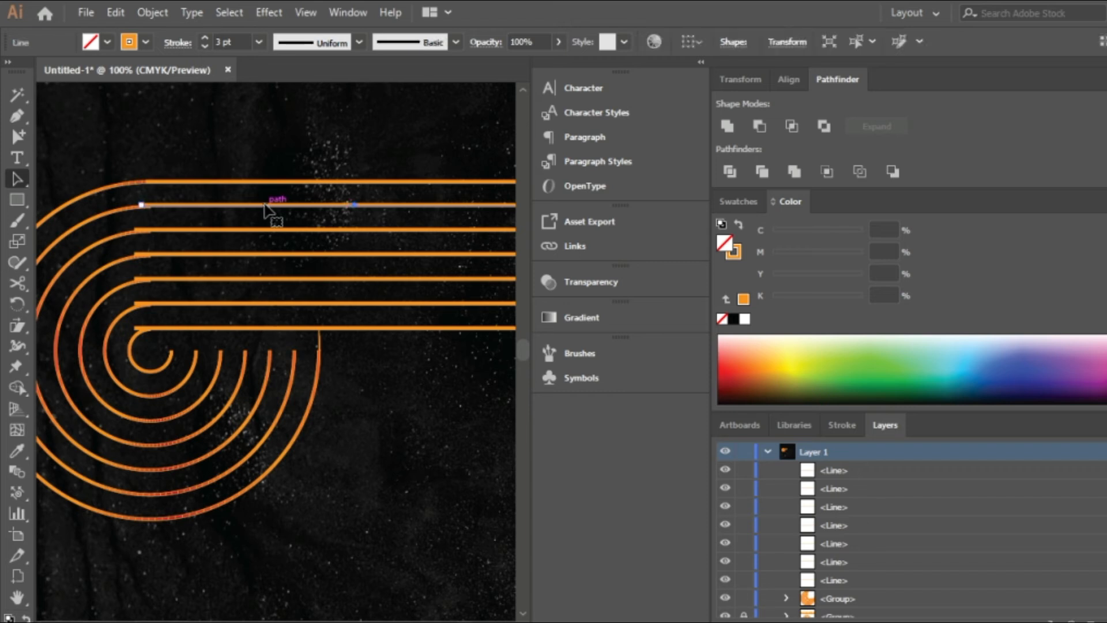
pyautogui.press('Down')
pyautogui.click(268, 229)
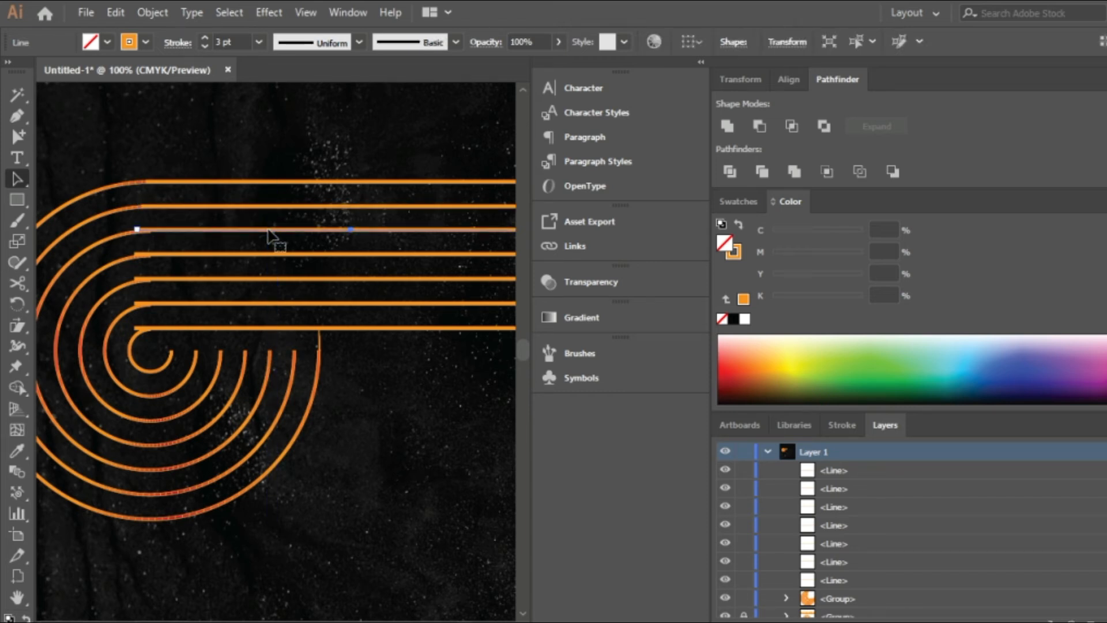
pyautogui.press('Down')
pyautogui.press('Down')
pyautogui.press('Up')
pyautogui.press('Up')
pyautogui.press('Up')
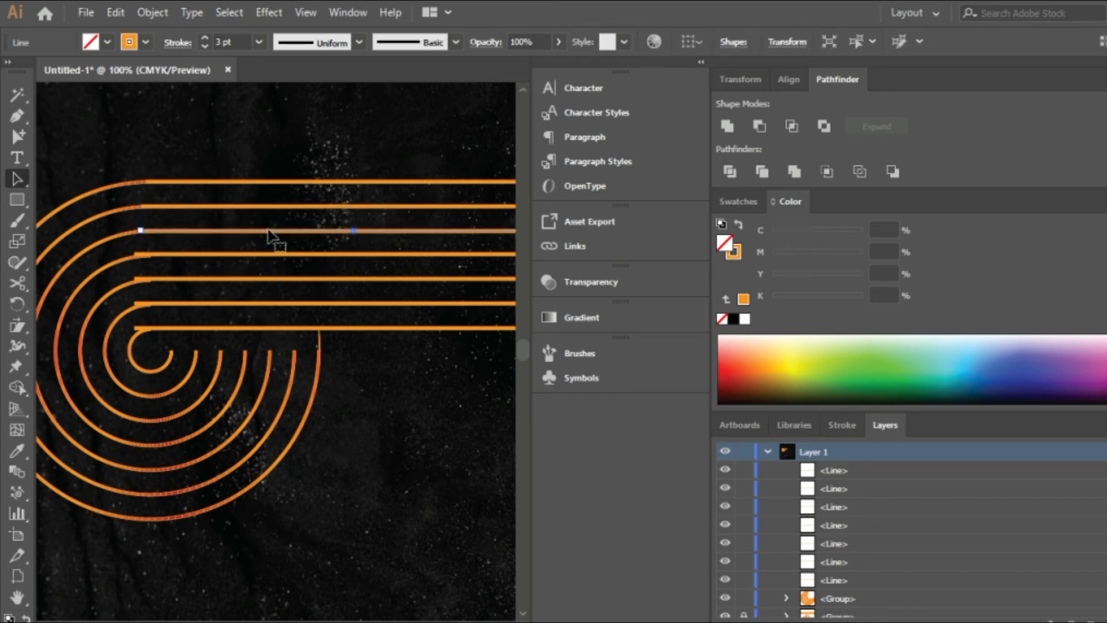
# - Nudge the fourth and fifth lines from above into line with their ring ends
pyautogui.click(329, 252)
pyautogui.press('Down')
pyautogui.press('Down')
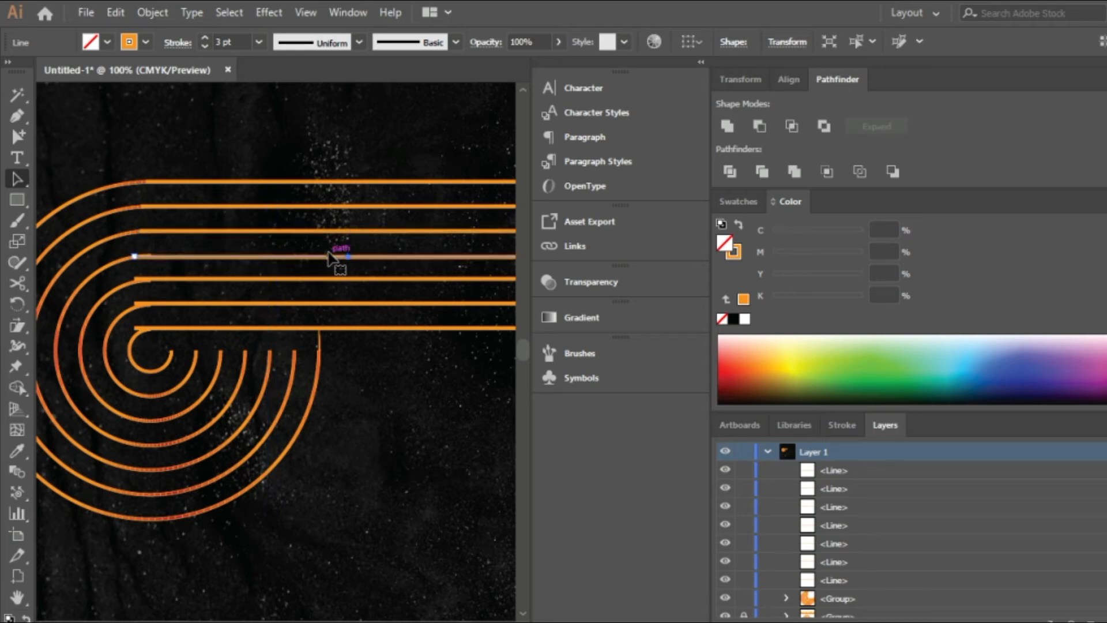
pyautogui.press('Up')
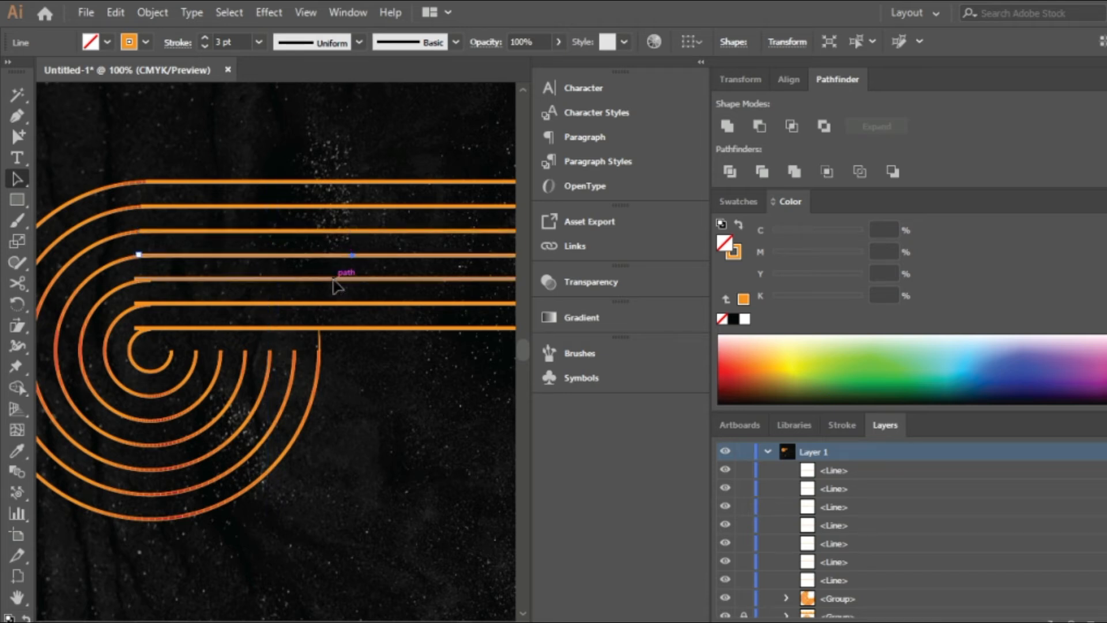
pyautogui.click(336, 281)
pyautogui.press('Down')
pyautogui.press('Down')
pyautogui.press('Up')
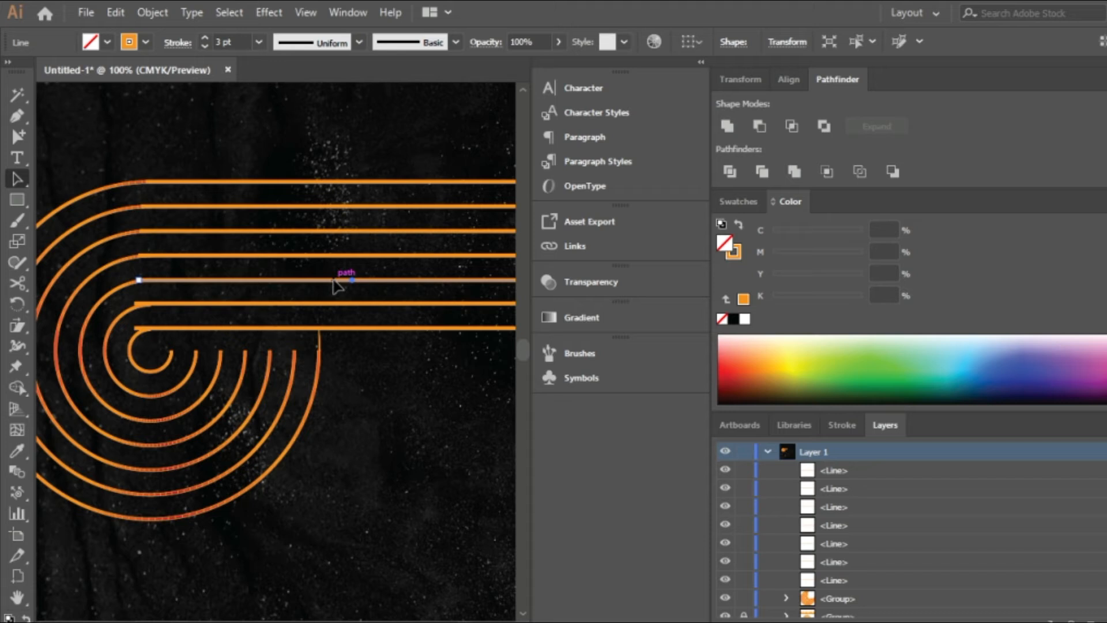
# - Nudge the two lowest lines so they connect cleanly with the two innermost rings
pyautogui.click(350, 304)
pyautogui.press('Down')
pyautogui.press('Down')
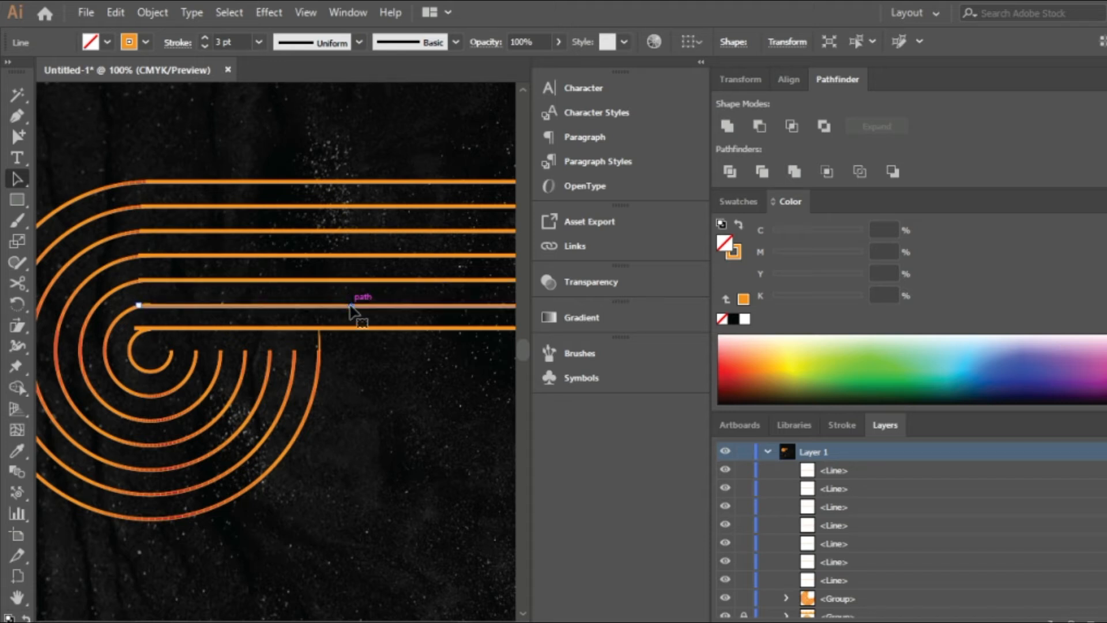
pyautogui.press('Up')
pyautogui.click(378, 328)
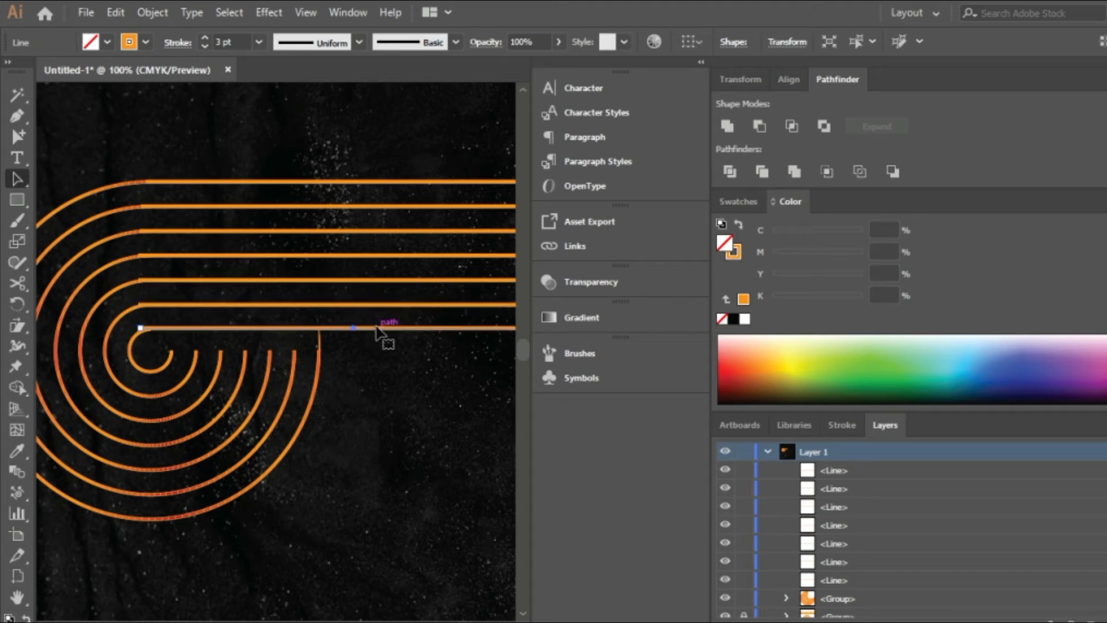
pyautogui.press('Down')
pyautogui.press('Down')
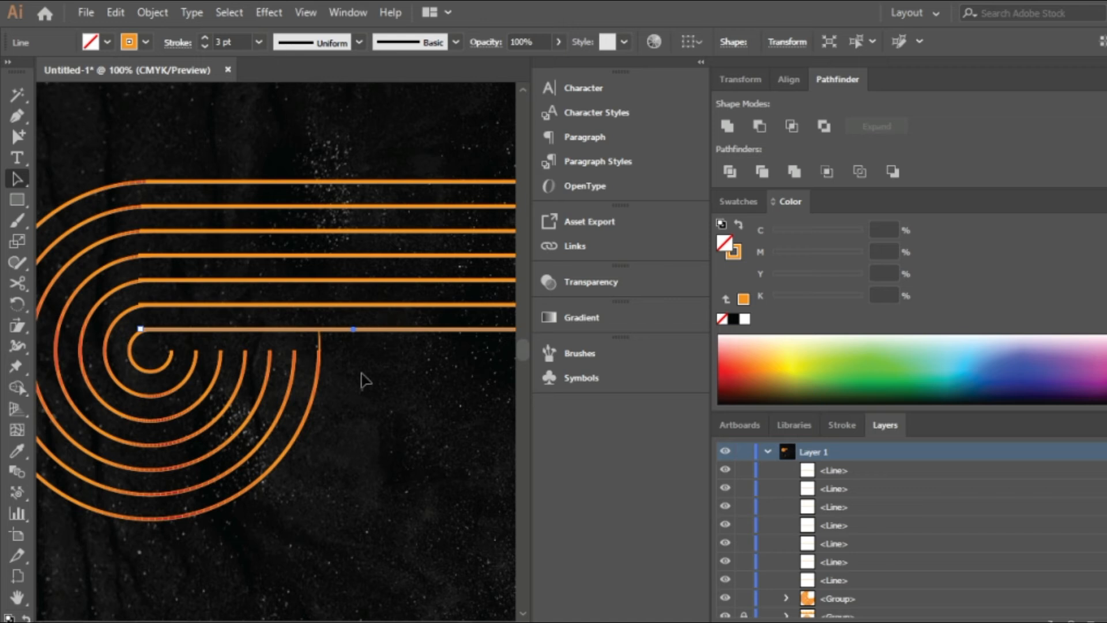
pyautogui.click(319, 351)
pyautogui.click(389, 401)
# - Shift the seven lines horizontally so that their right ends line up evenly
pyautogui.hotkey('ctrl', '-')
pyautogui.hotkey('ctrl', '-')
pyautogui.moveTo(468, 436); pyautogui.dragTo(422, 398)
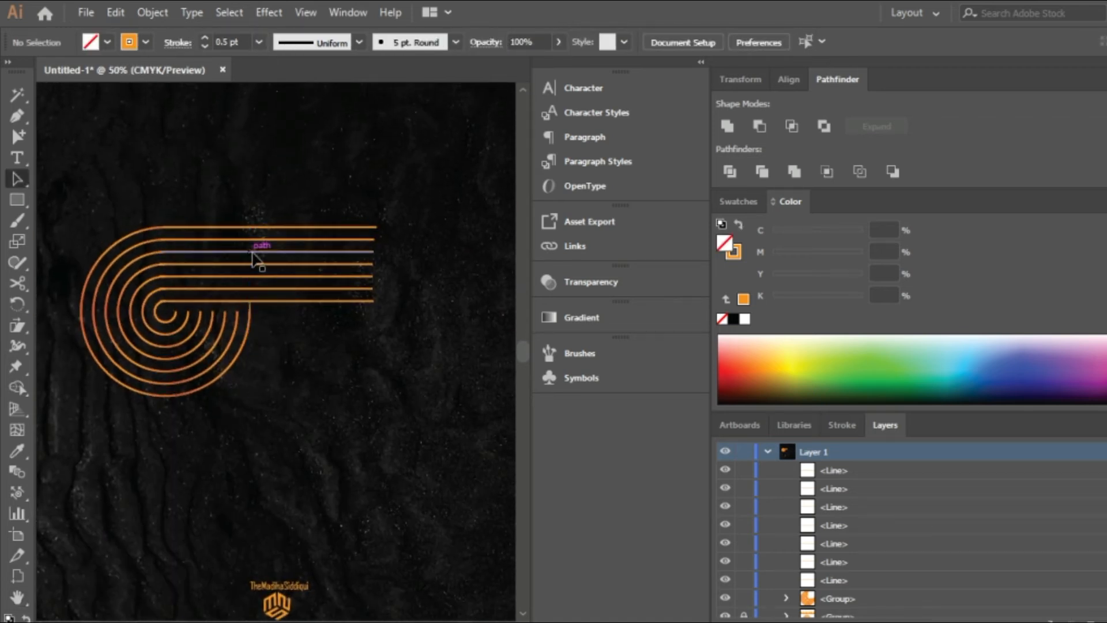
pyautogui.moveTo(309, 204); pyautogui.dragTo(357, 344)
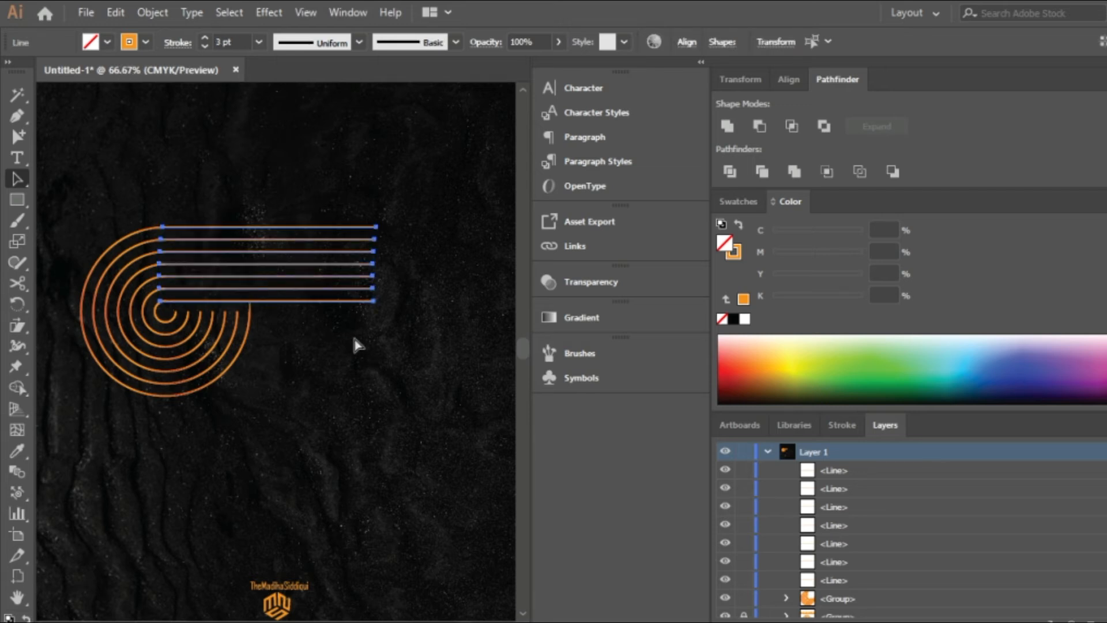
pyautogui.hotkey('ctrl', '+')
pyautogui.hotkey('ctrl', '+')
pyautogui.click(372, 234)
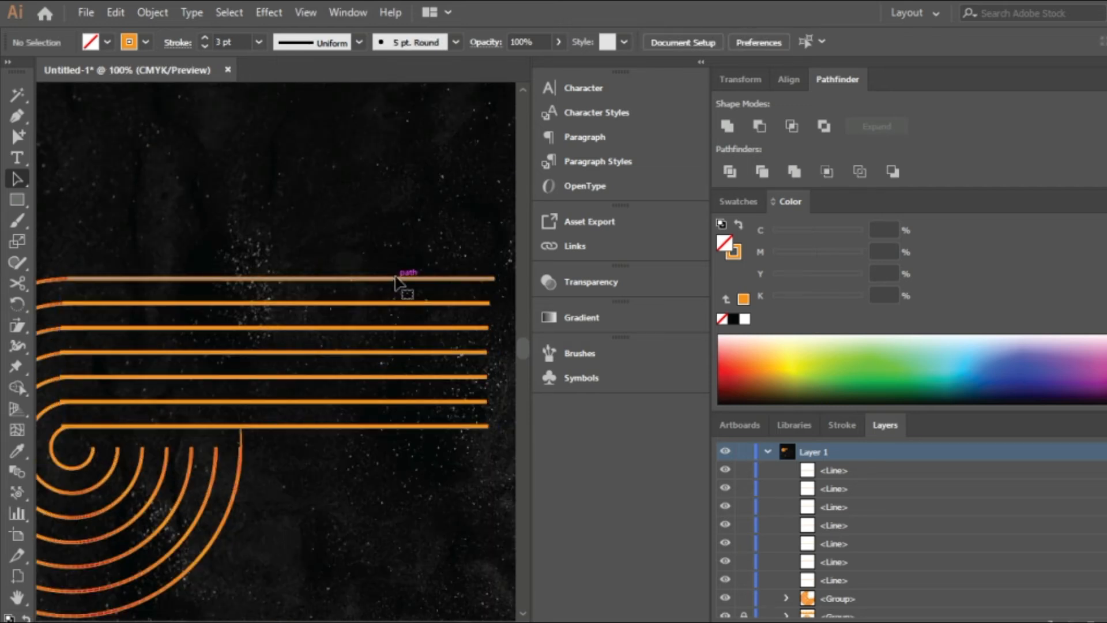
pyautogui.click(396, 280)
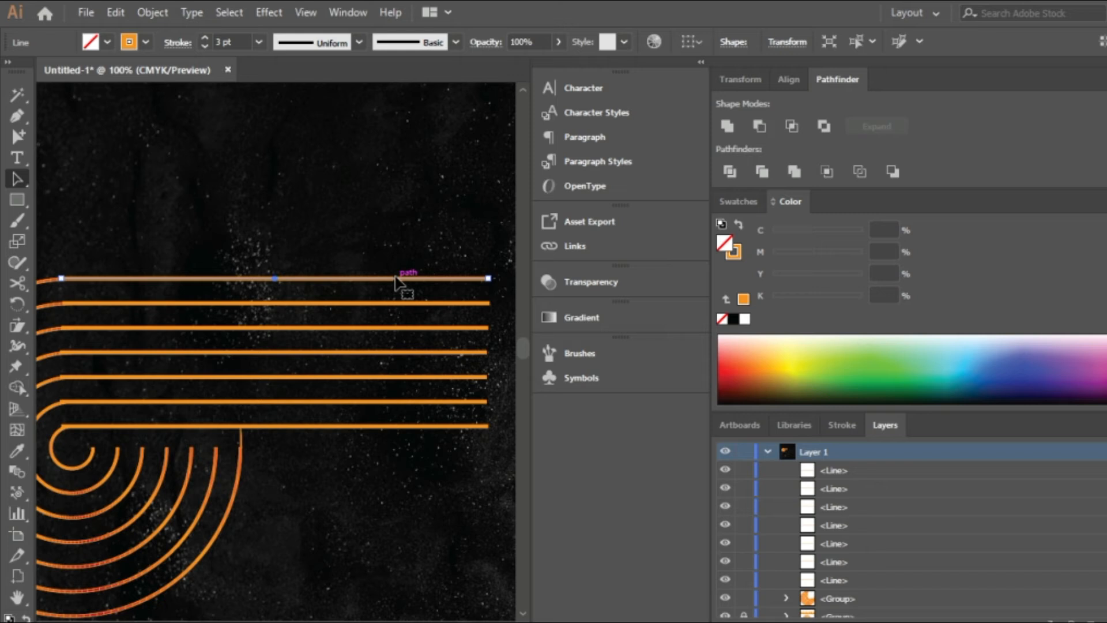
pyautogui.moveTo(395, 276); pyautogui.dragTo(426, 455)
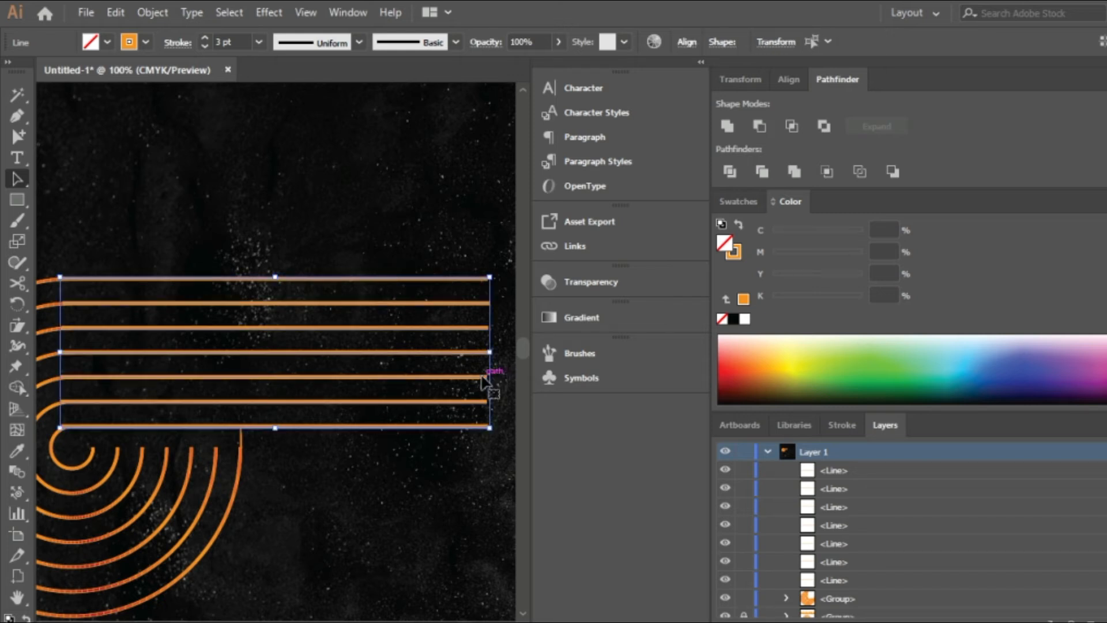
pyautogui.click(478, 459)
pyautogui.click(486, 377)
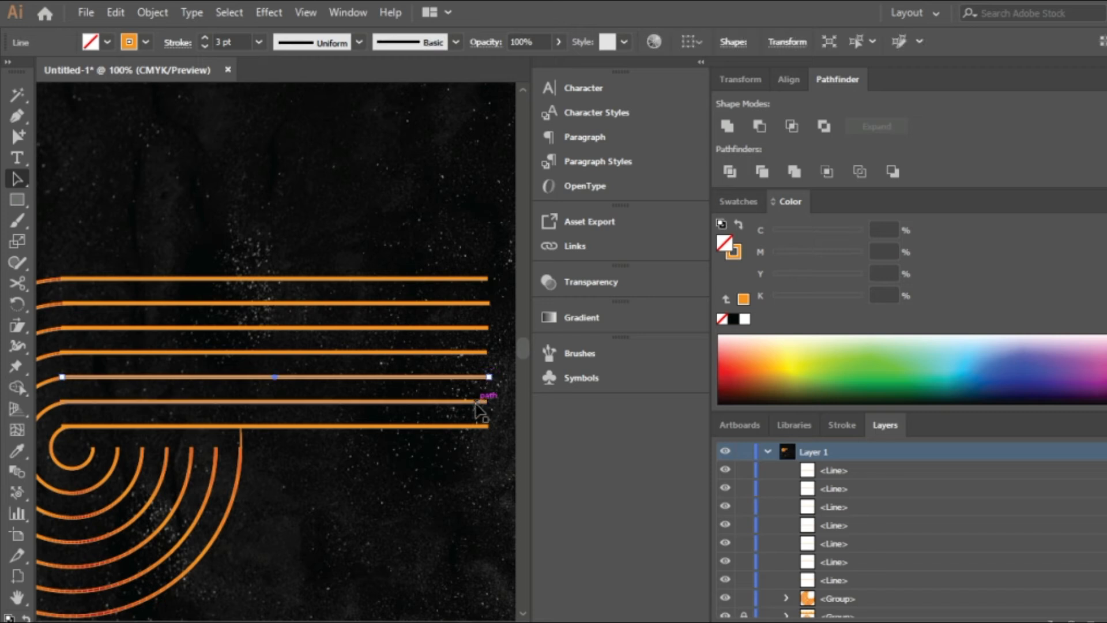
pyautogui.click(483, 402)
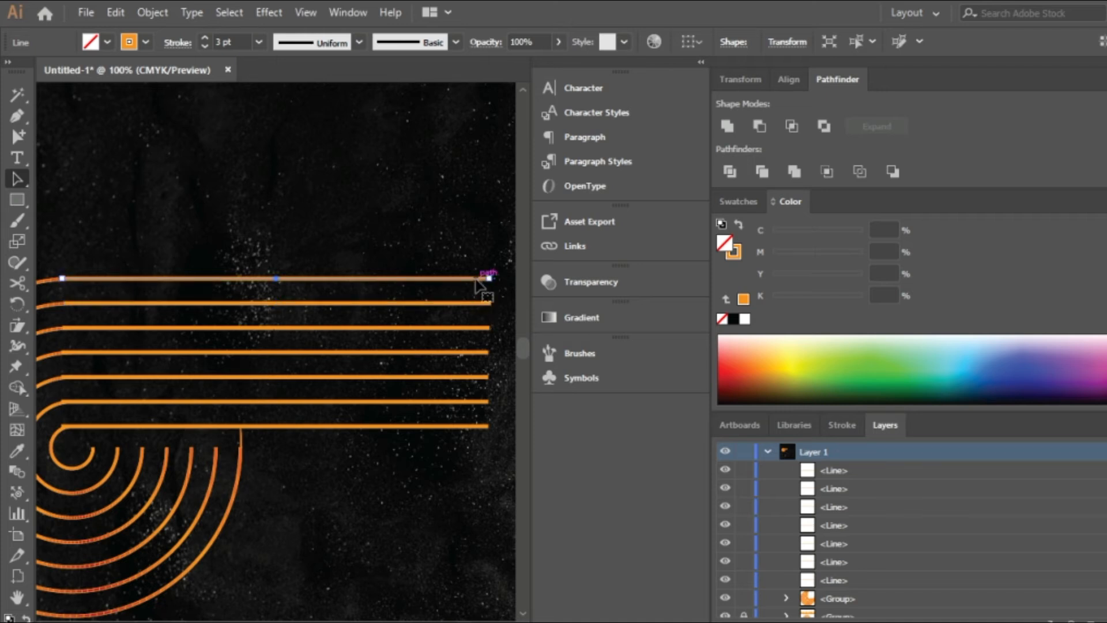
pyautogui.click(464, 258)
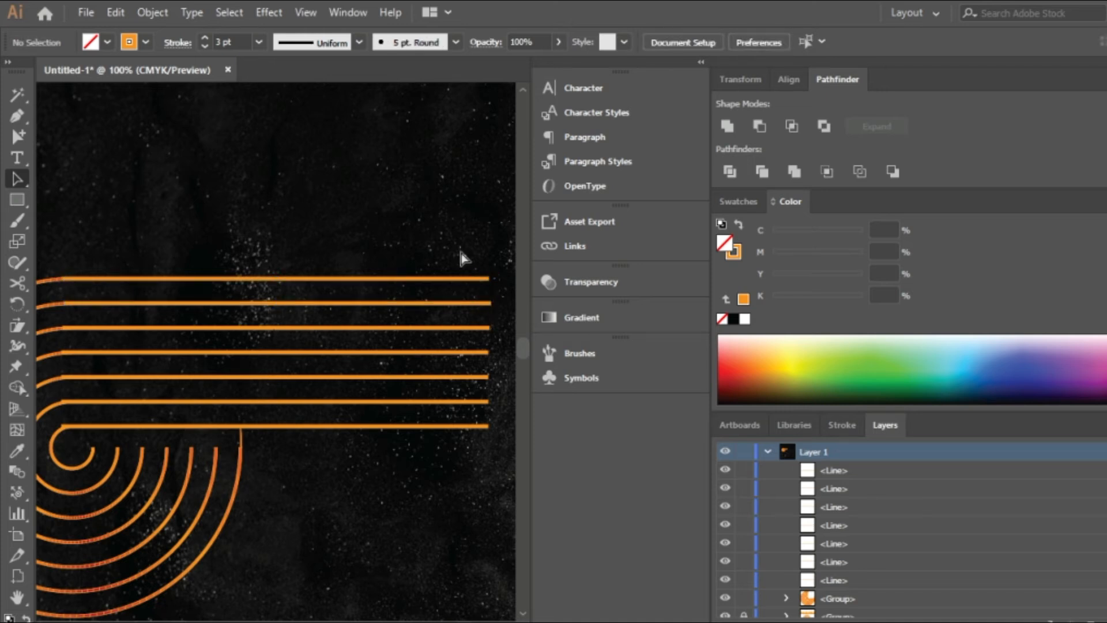
# - Duplicate the ring group and place the copy below the right half of the parallel lines
pyautogui.hotkey('ctrl', '-')
pyautogui.hotkey('ctrl', '-')
pyautogui.press('space')
pyautogui.moveTo(425, 375); pyautogui.dragTo(403, 289)
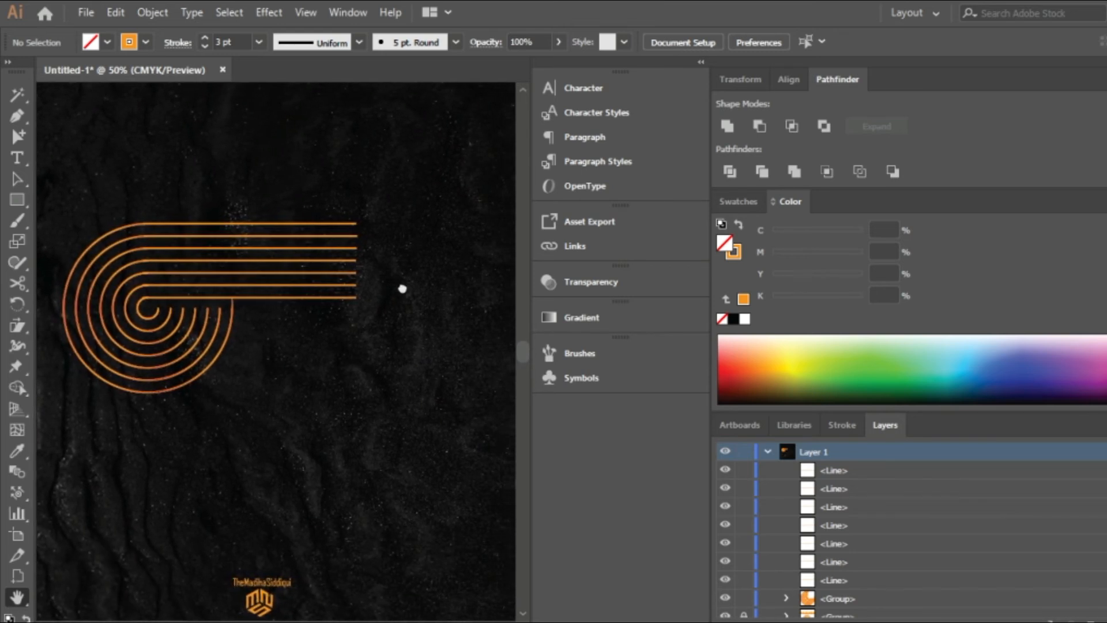
pyautogui.click(69, 329)
pyautogui.moveTo(68, 333); pyautogui.dragTo(196, 395)
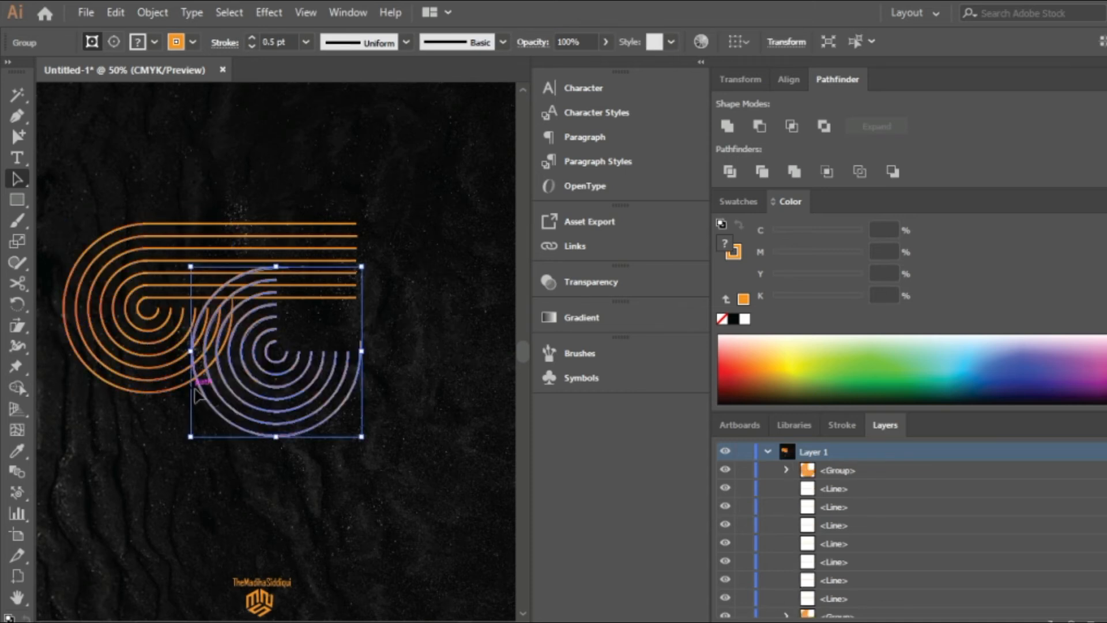
# - Reflect the copied rings across the vertical axis and attach them to the right ends of the seven lines
pyautogui.rightClick(215, 394)
pyautogui.click(434, 348)
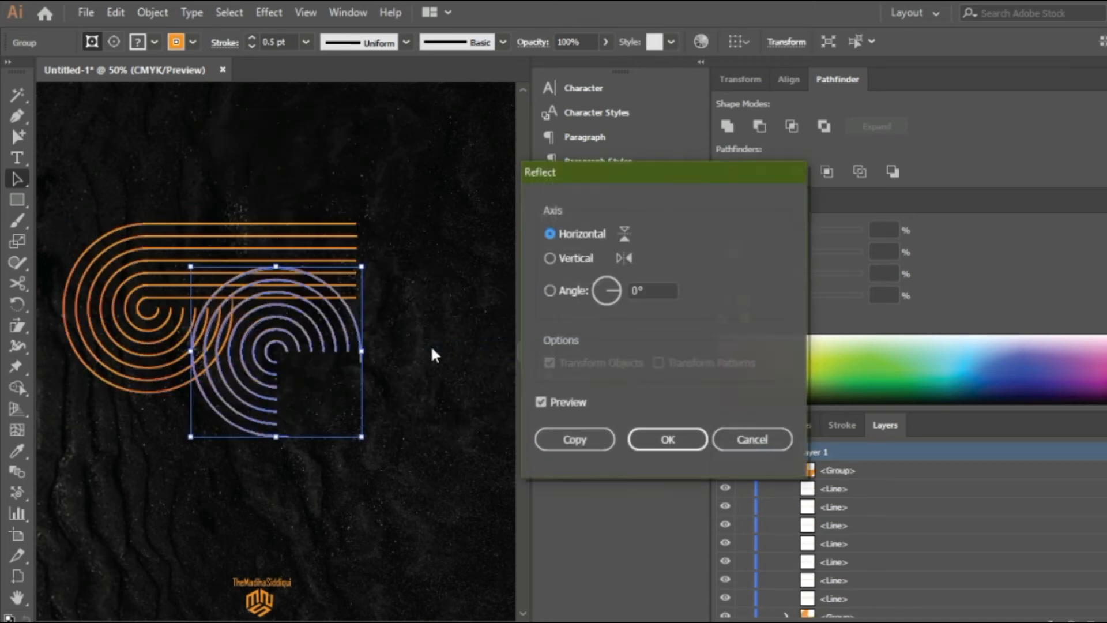
pyautogui.moveTo(662, 169); pyautogui.dragTo(488, 146)
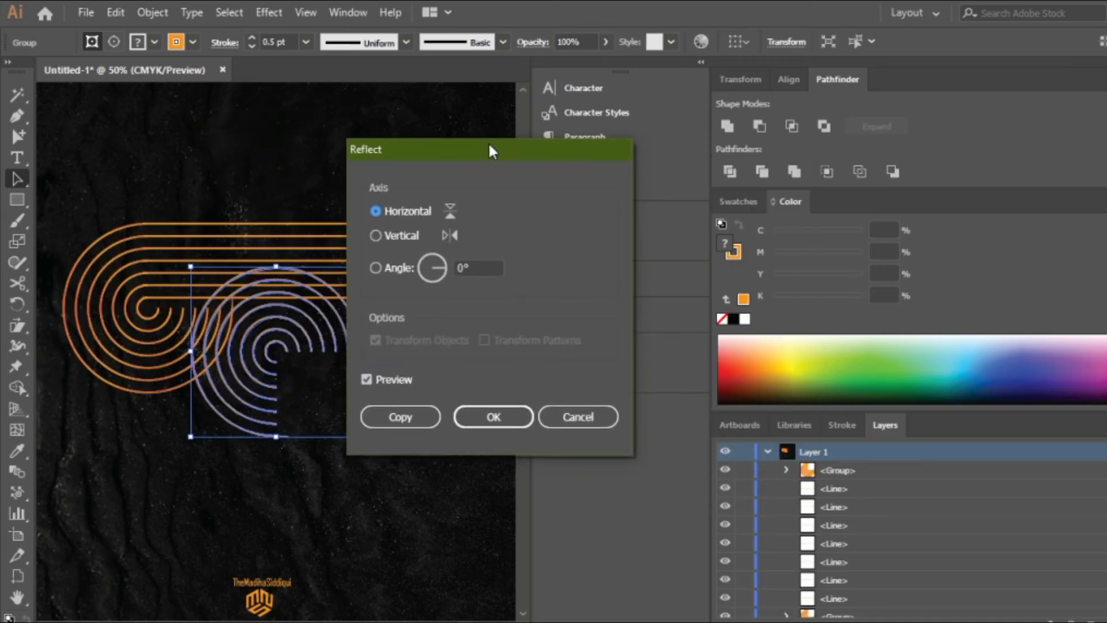
pyautogui.click(376, 235)
pyautogui.click(493, 416)
pyautogui.moveTo(339, 409); pyautogui.dragTo(427, 369)
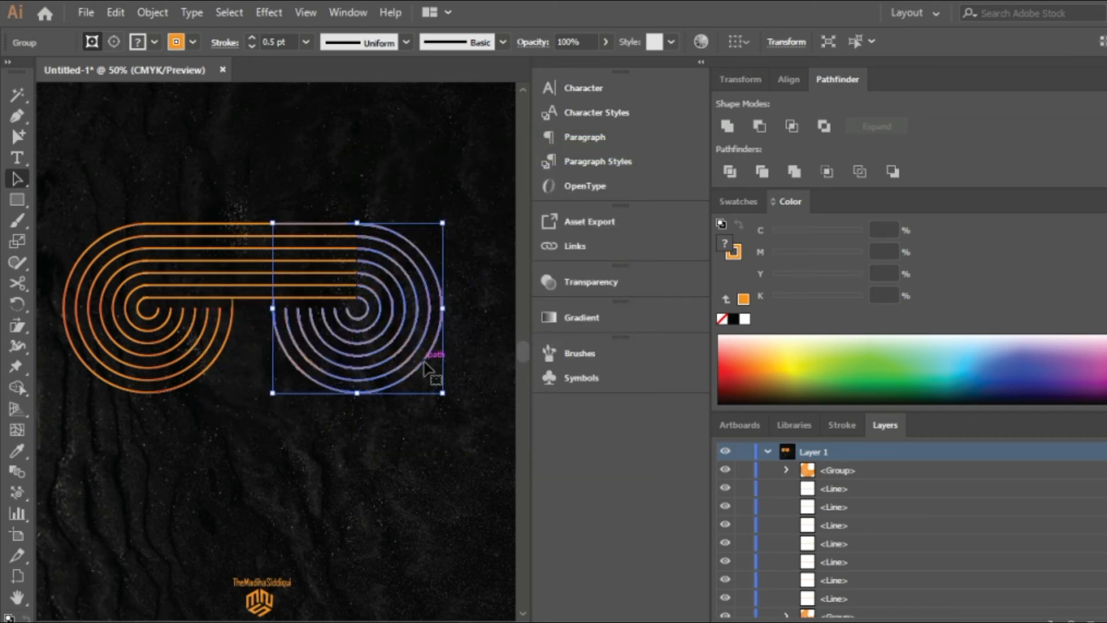
# - Select both ring groups with the connecting lines and move the whole design slightly up and to the right
pyautogui.click(336, 160)
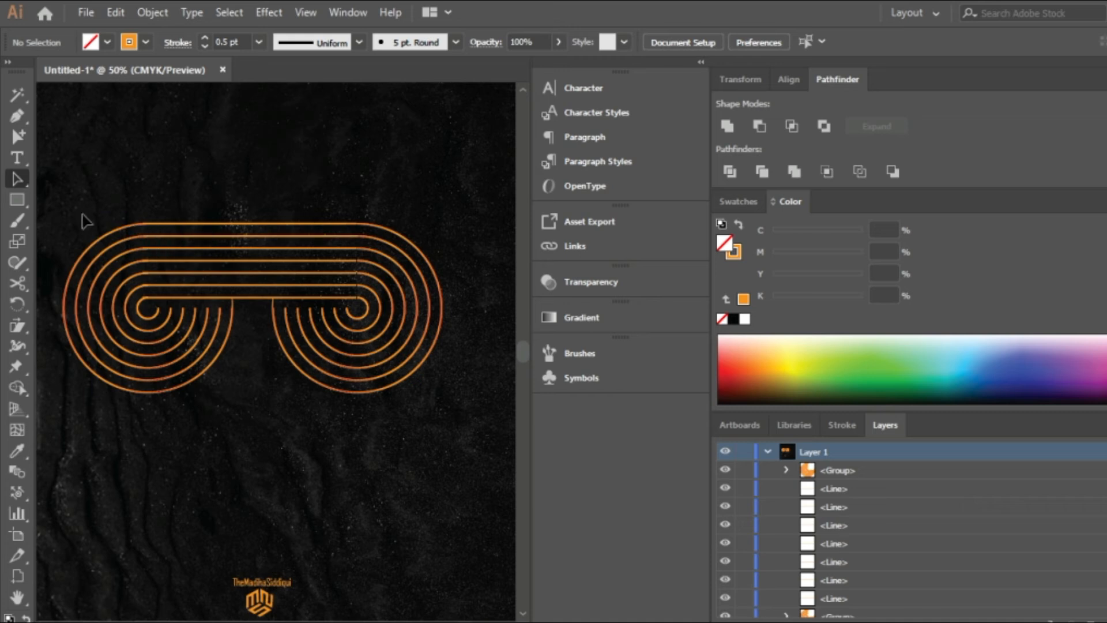
pyautogui.moveTo(87, 214); pyautogui.dragTo(410, 414)
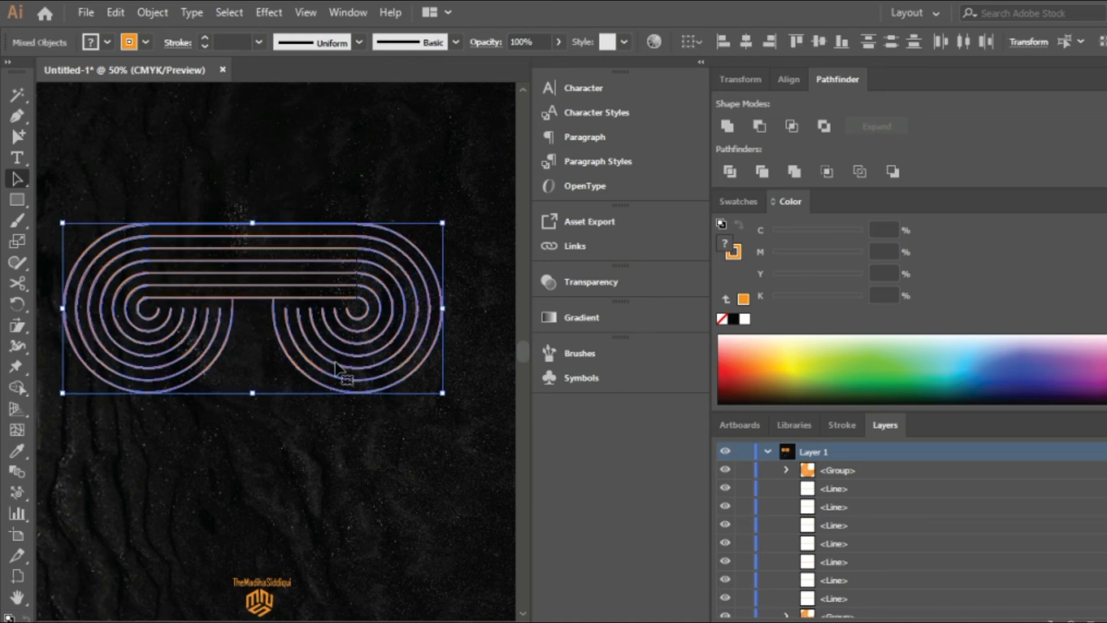
pyautogui.moveTo(338, 368); pyautogui.dragTo(352, 344)
# - Apply the orange-red linear gradient to the fill of the selected rings and connecting lines
pyautogui.click(600, 316)
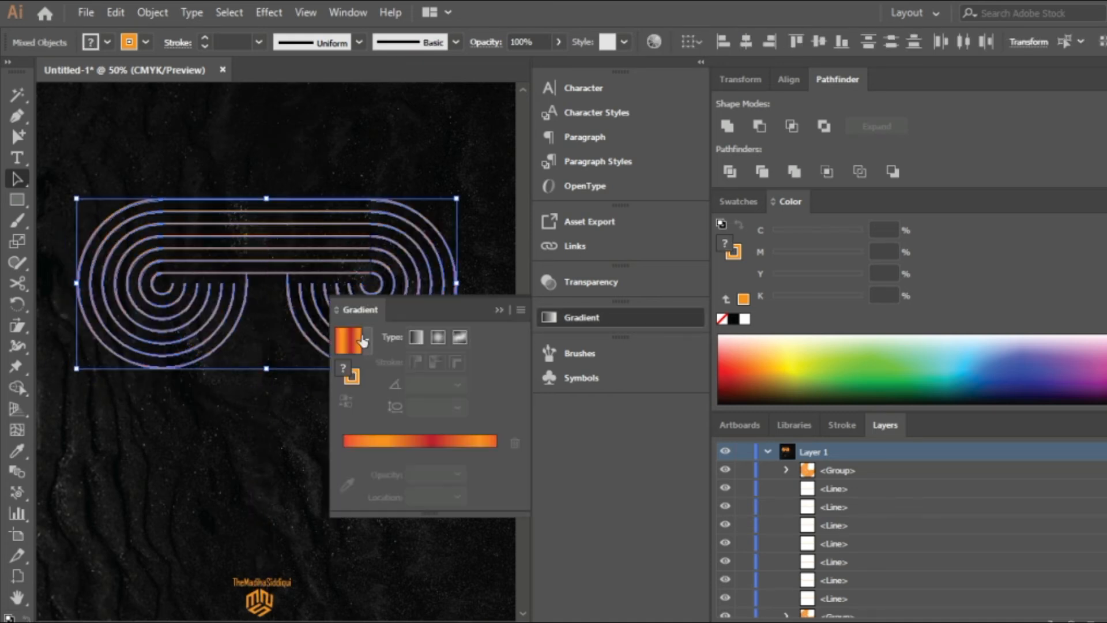
pyautogui.click(339, 342)
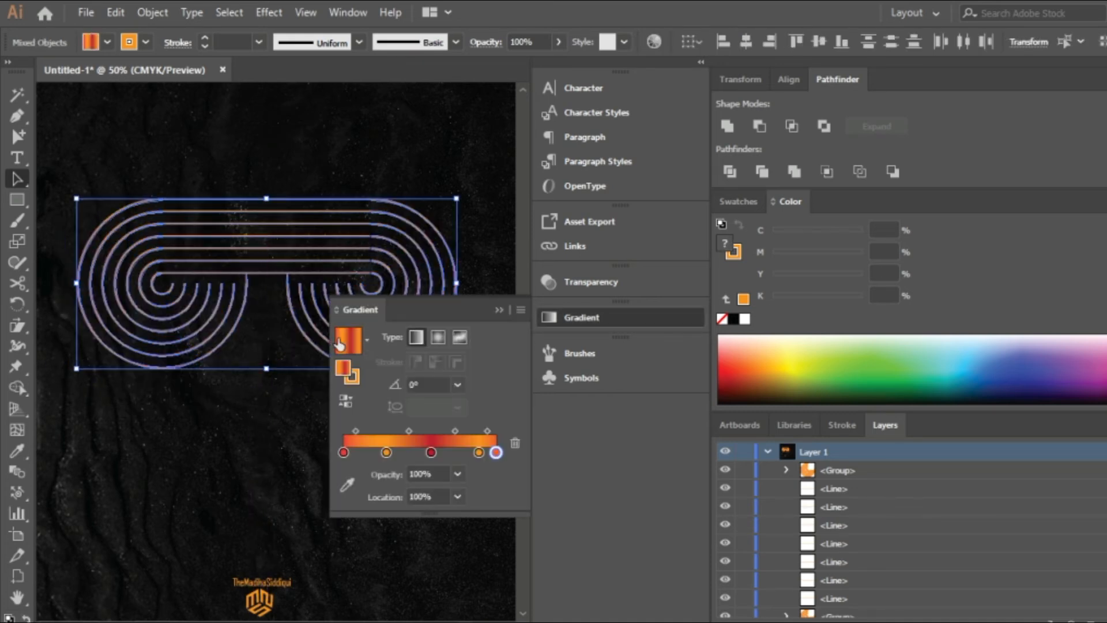
pyautogui.click(498, 309)
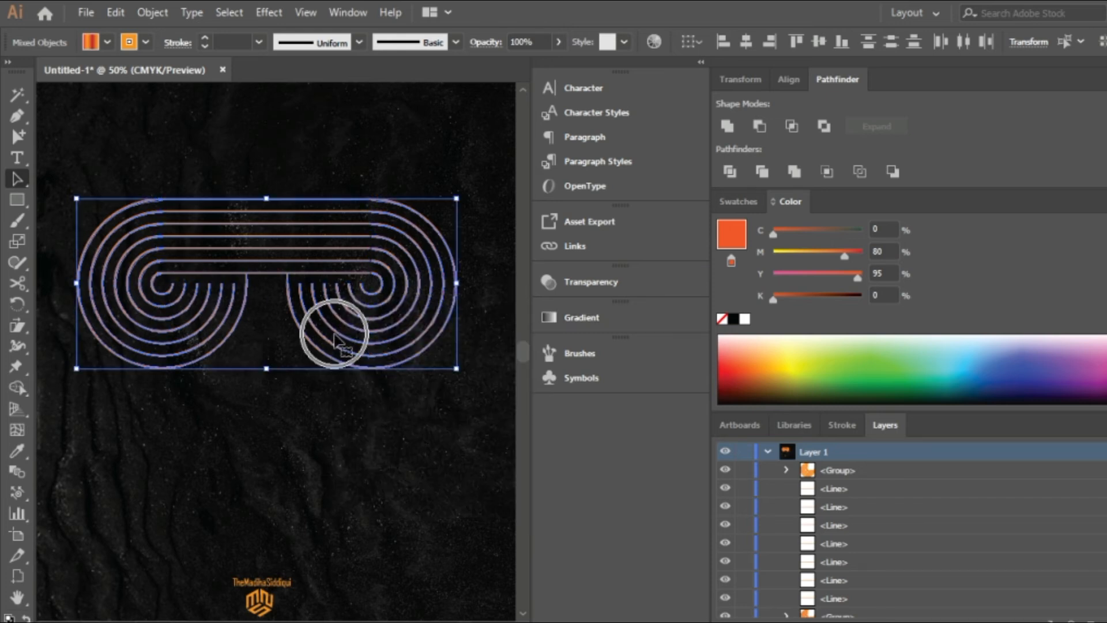
# - Reflect the whole selected design across the horizontal axis so the ring openings face upward
pyautogui.rightClick(379, 341)
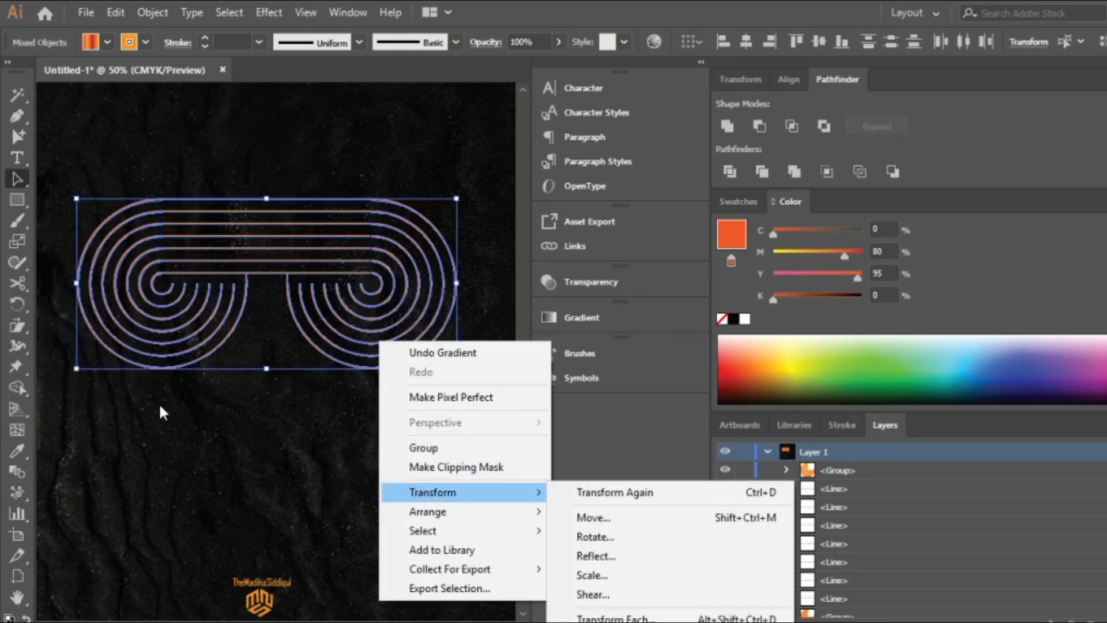
pyautogui.click(124, 338)
pyautogui.rightClick(124, 338)
pyautogui.moveTo(101, 177); pyautogui.dragTo(427, 375)
pyautogui.rightClick(151, 318)
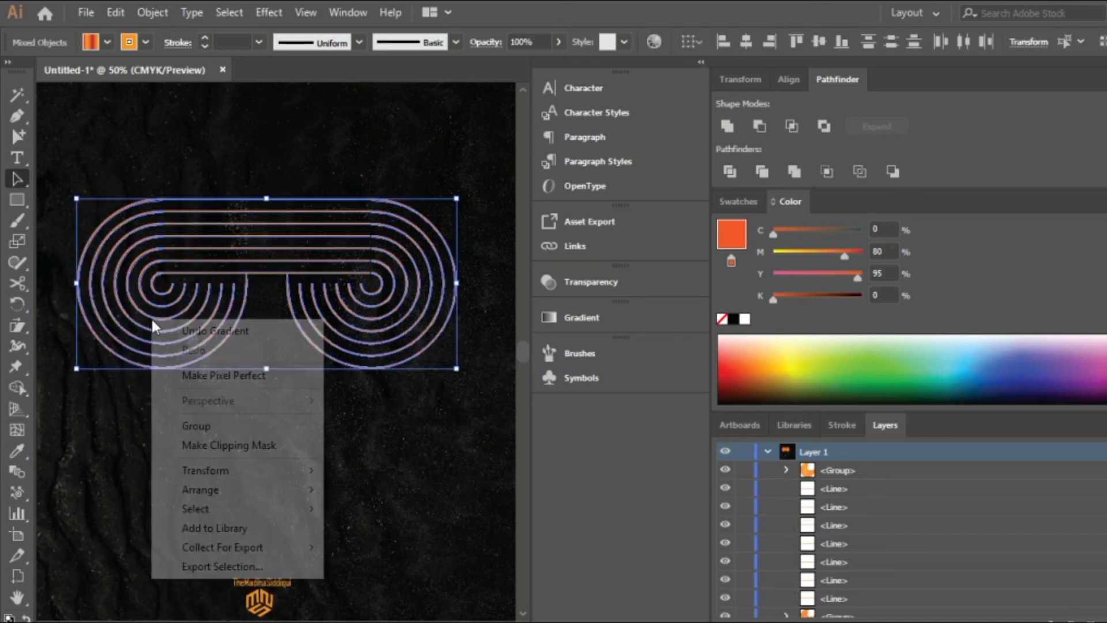
pyautogui.moveTo(193, 470)
pyautogui.click(373, 529)
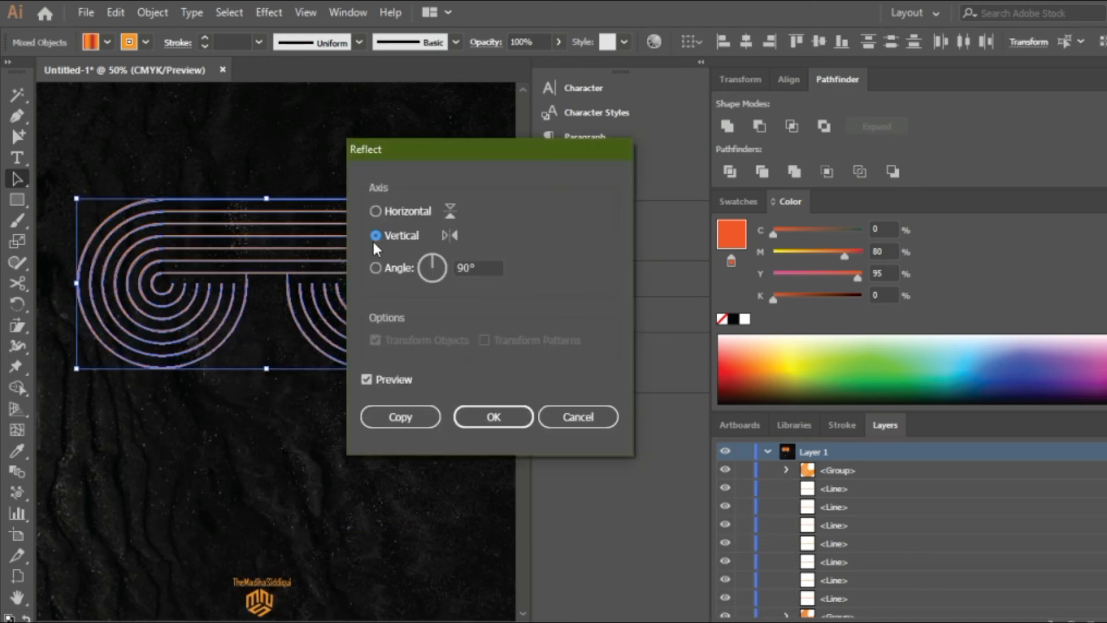
pyautogui.click(378, 210)
pyautogui.click(494, 417)
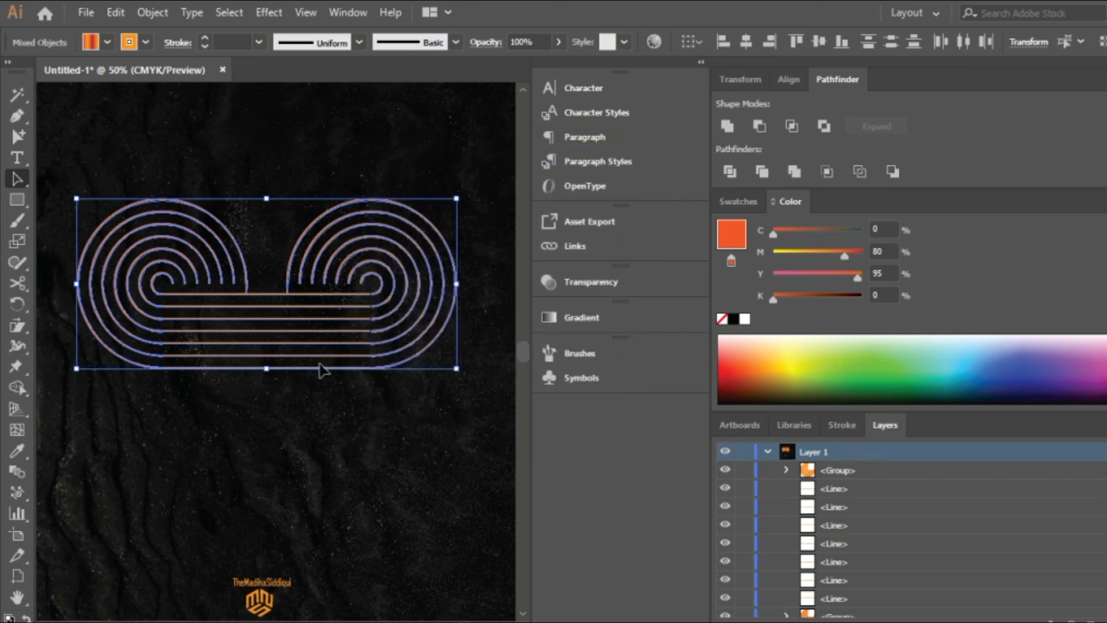
# - Duplicate the design slightly below the original and try to reflect the copy across the horizontal axis
pyautogui.moveTo(291, 349); pyautogui.dragTo(283, 384)
pyautogui.rightClick(283, 381)
pyautogui.moveTo(404, 198)
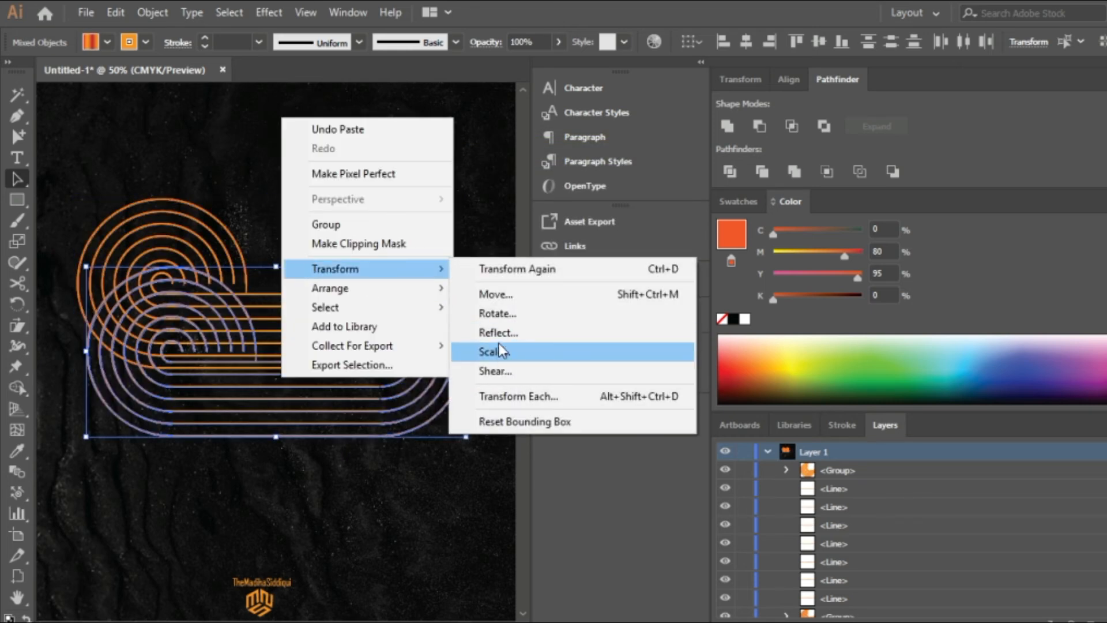
pyautogui.click(489, 323)
pyautogui.click(493, 413)
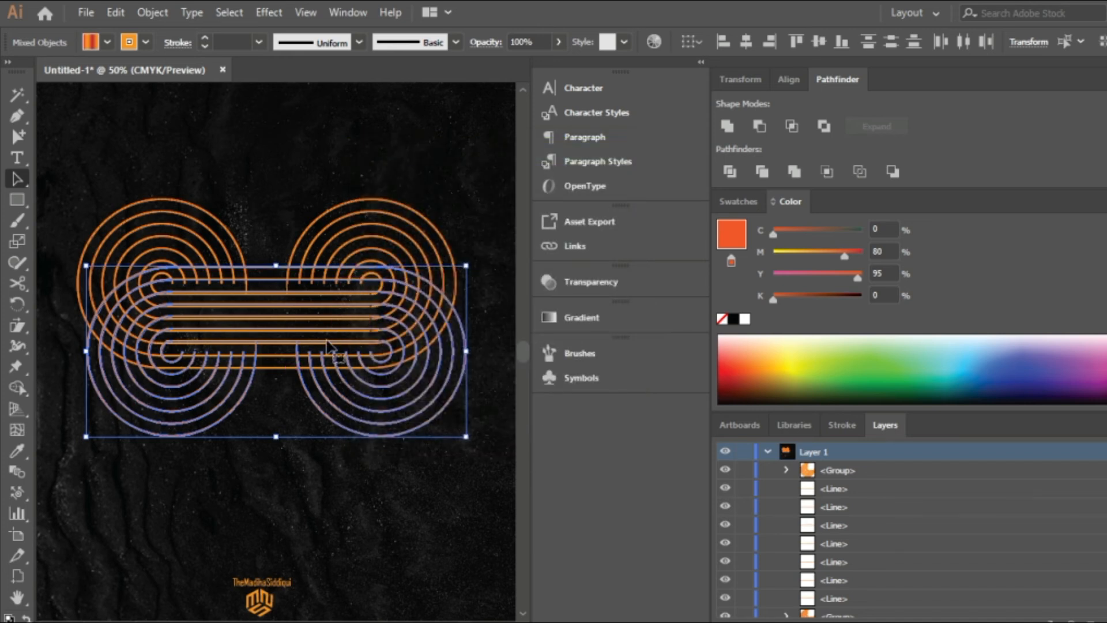
pyautogui.click(318, 414)
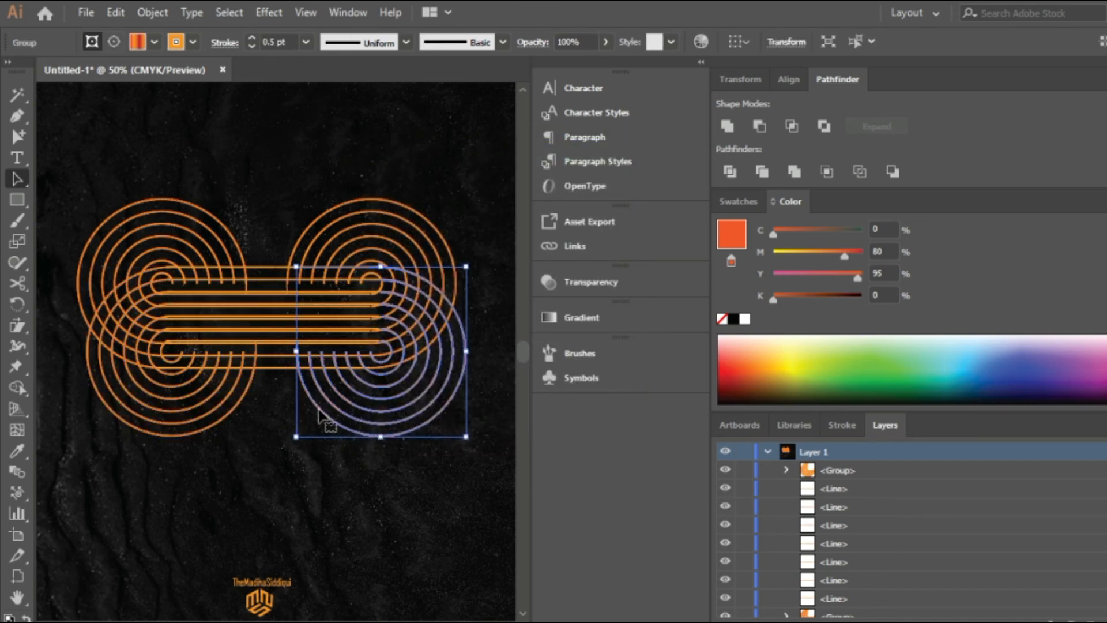
pyautogui.keyDown('shift'); pyautogui.click(261, 266); pyautogui.keyUp('shift')
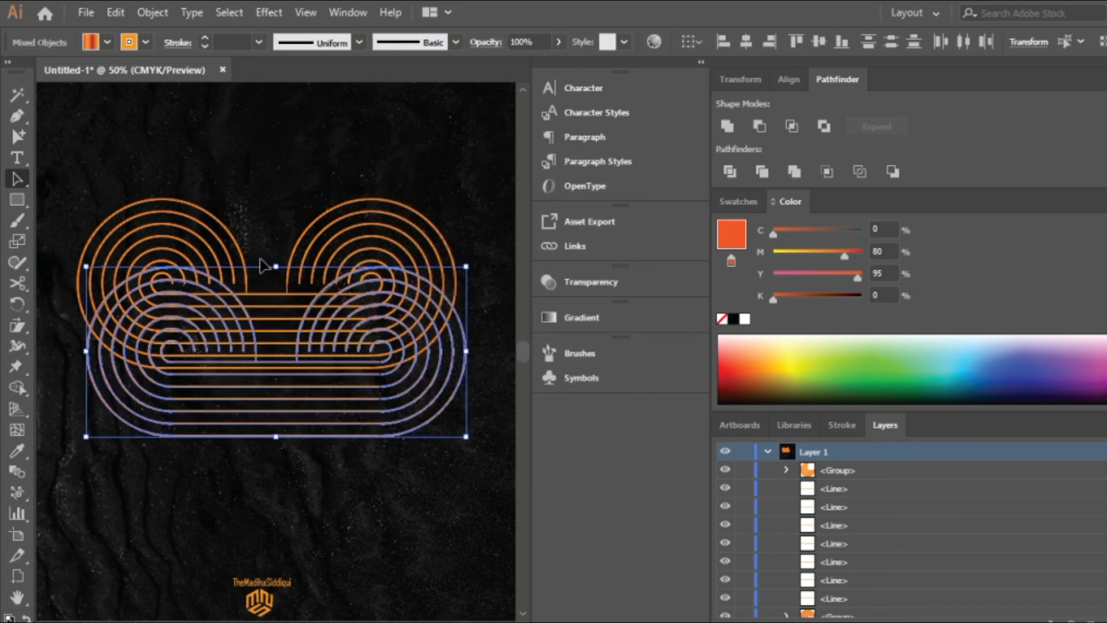
# - Reflect the duplicated design across the horizontal axis and place it directly beneath the original
pyautogui.moveTo(262, 389); pyautogui.dragTo(260, 436)
pyautogui.rightClick(260, 436)
pyautogui.moveTo(309, 329)
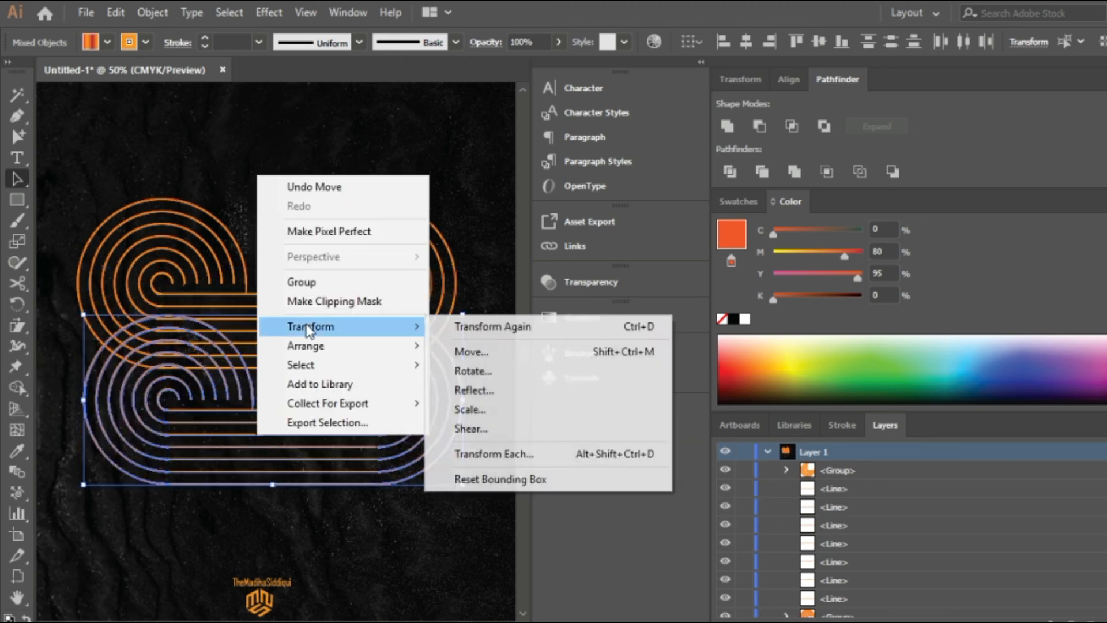
pyautogui.click(478, 392)
pyautogui.moveTo(444, 139); pyautogui.dragTo(334, 158)
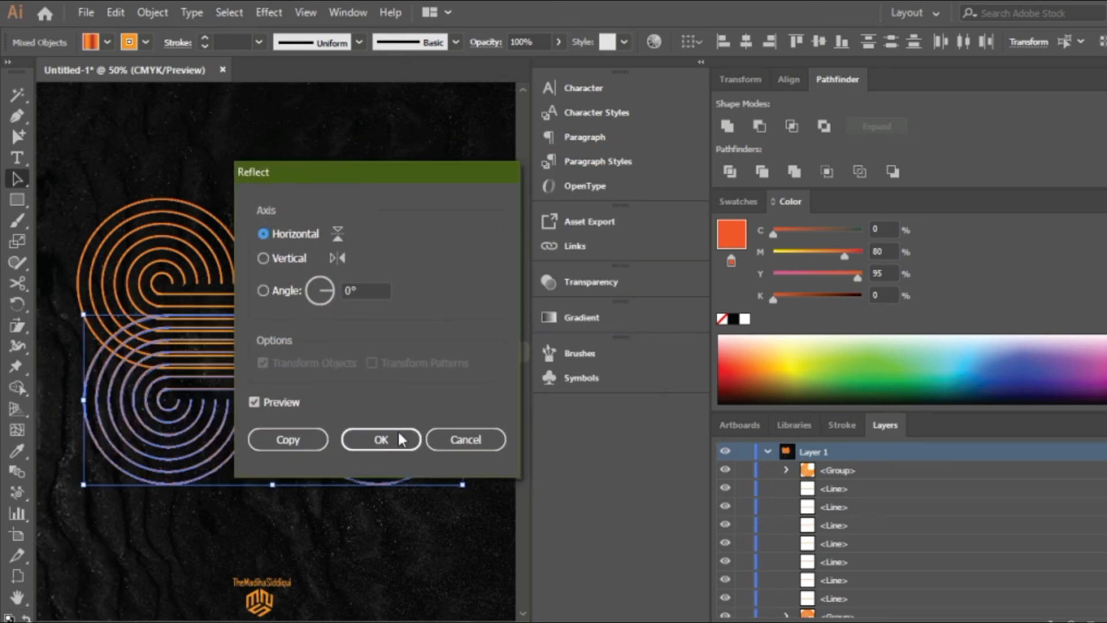
pyautogui.click(403, 435)
pyautogui.moveTo(334, 462); pyautogui.dragTo(326, 528)
# - Select both mirrored halves and move the whole design up by about 76 pt and slightly to the left
pyautogui.moveTo(161, 167); pyautogui.dragTo(353, 452)
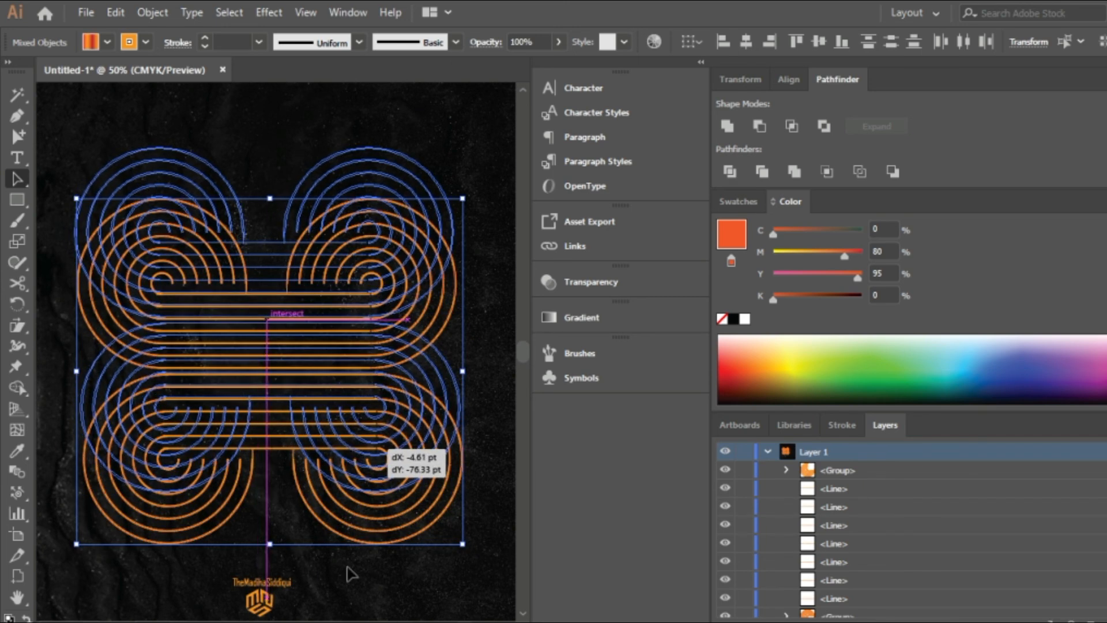
pyautogui.moveTo(347, 568); pyautogui.dragTo(348, 568)
pyautogui.click(400, 583)
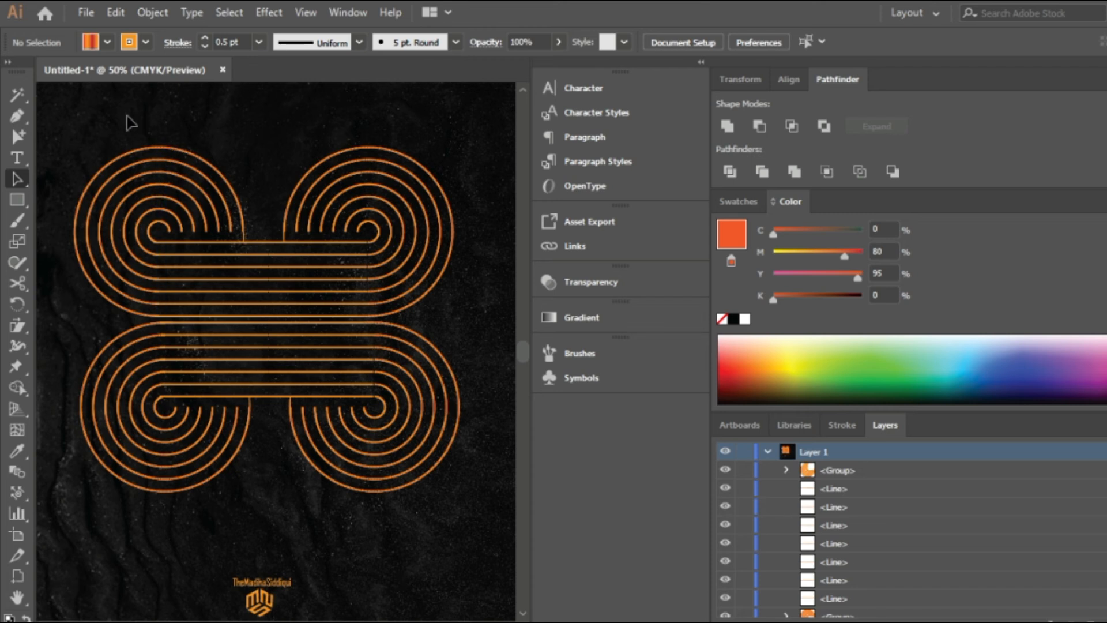
# - Swap the fill and stroke of the upper-left ring group
pyautogui.moveTo(128, 115); pyautogui.dragTo(164, 192)
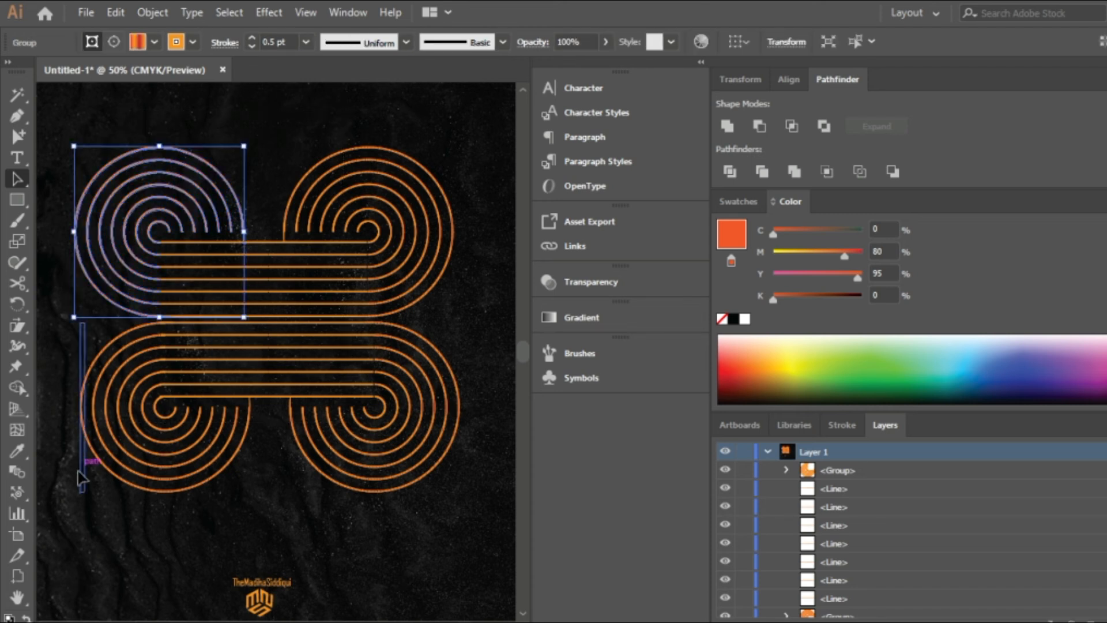
pyautogui.click(27, 618)
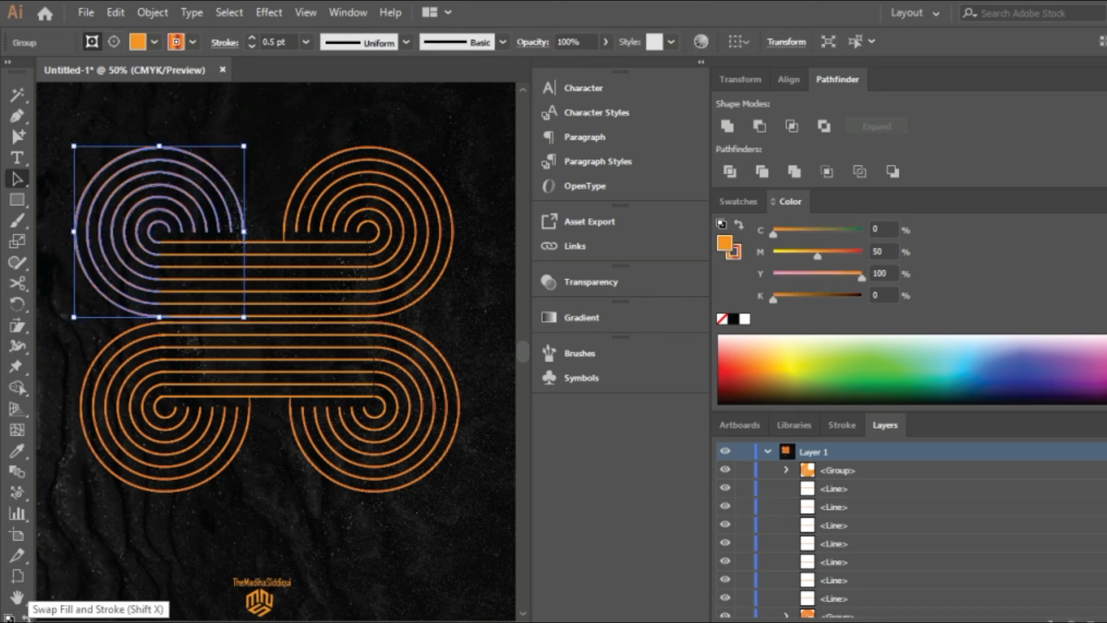
pyautogui.click(27, 618)
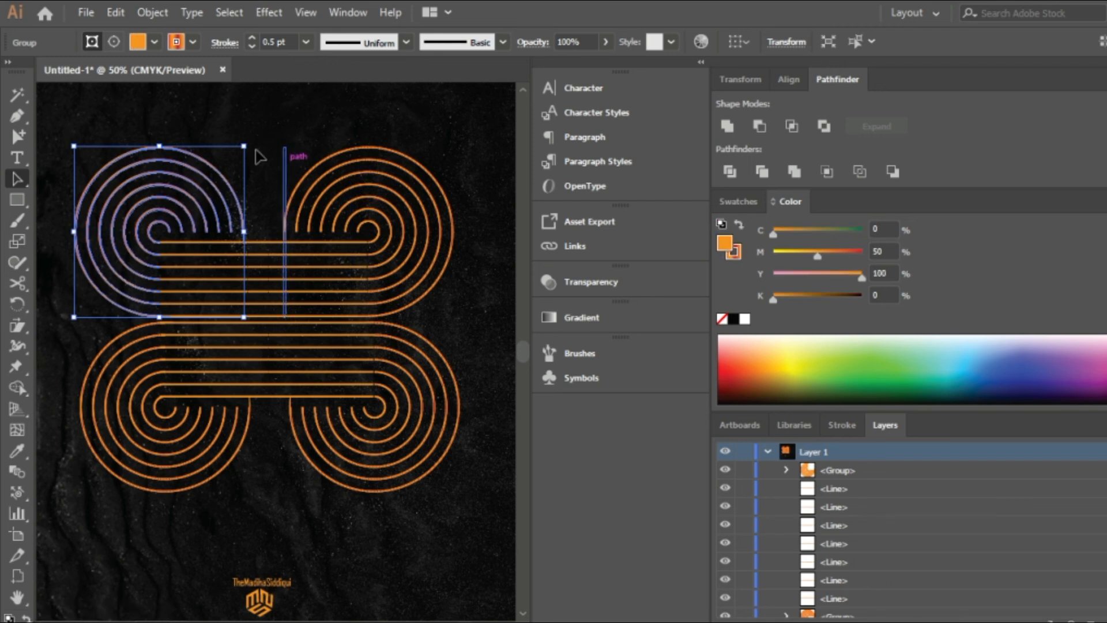
# - Reset the whole design to the default fill and stroke and give it the orange-red linear gradient fill
pyautogui.moveTo(163, 121); pyautogui.dragTo(423, 495)
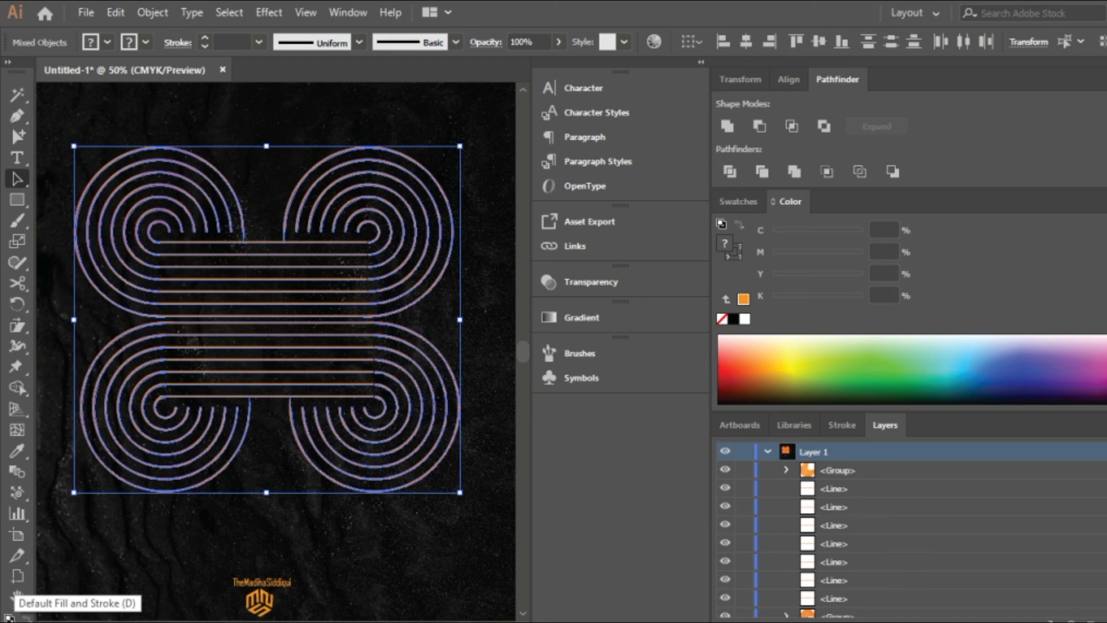
pyautogui.click(10, 617)
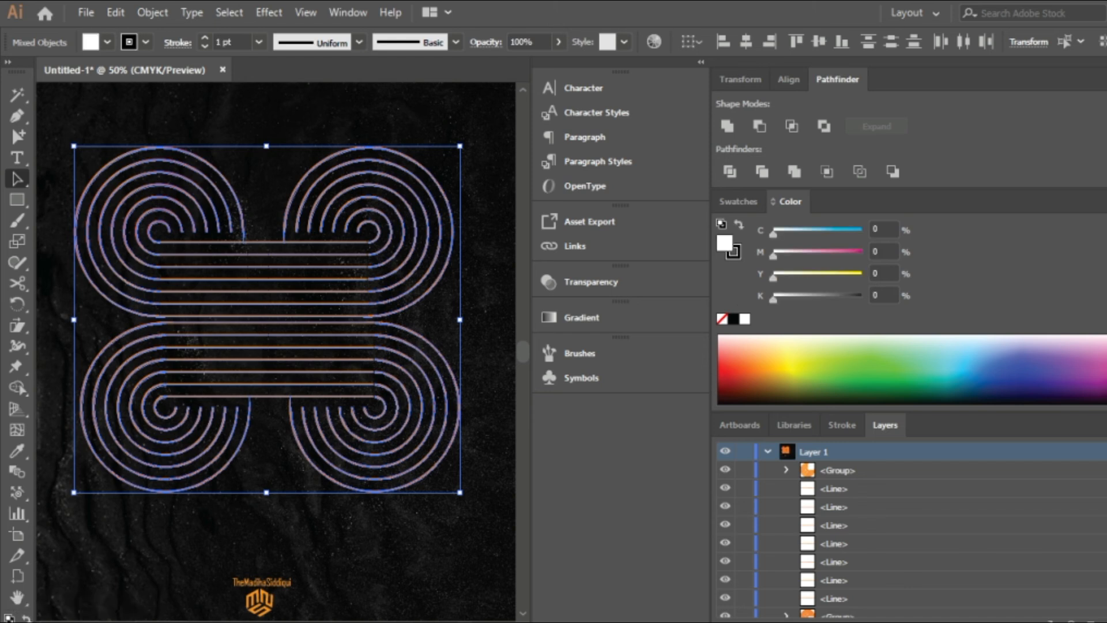
pyautogui.click(581, 319)
pyautogui.click(348, 341)
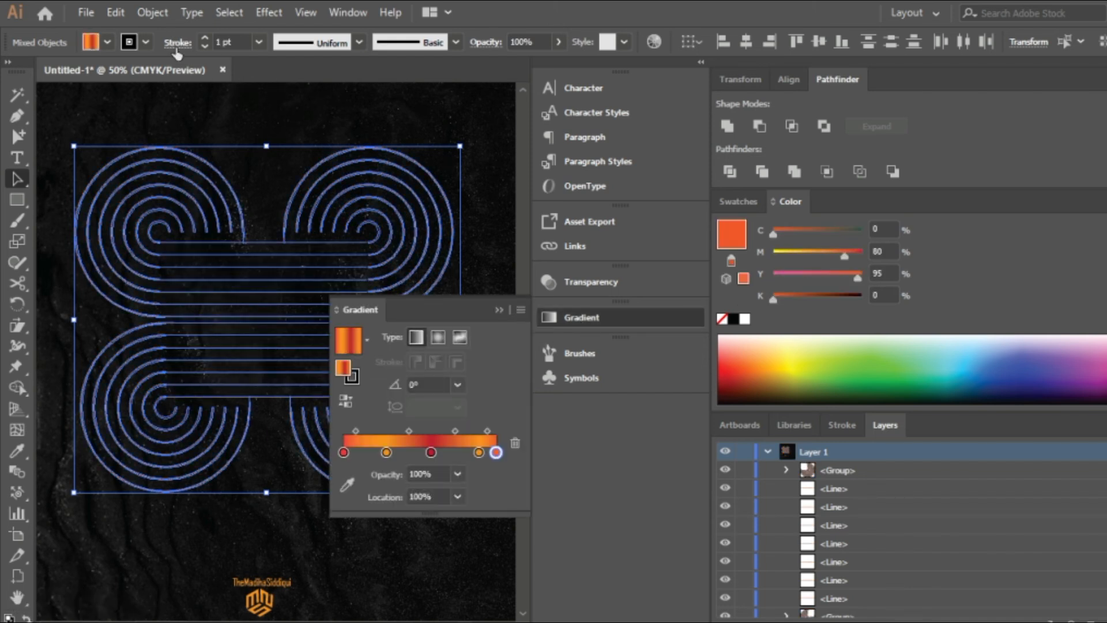
# - Set the stroke weight of the whole design to 3 pt
pyautogui.click(205, 38)
pyautogui.click(204, 38)
pyautogui.click(849, 425)
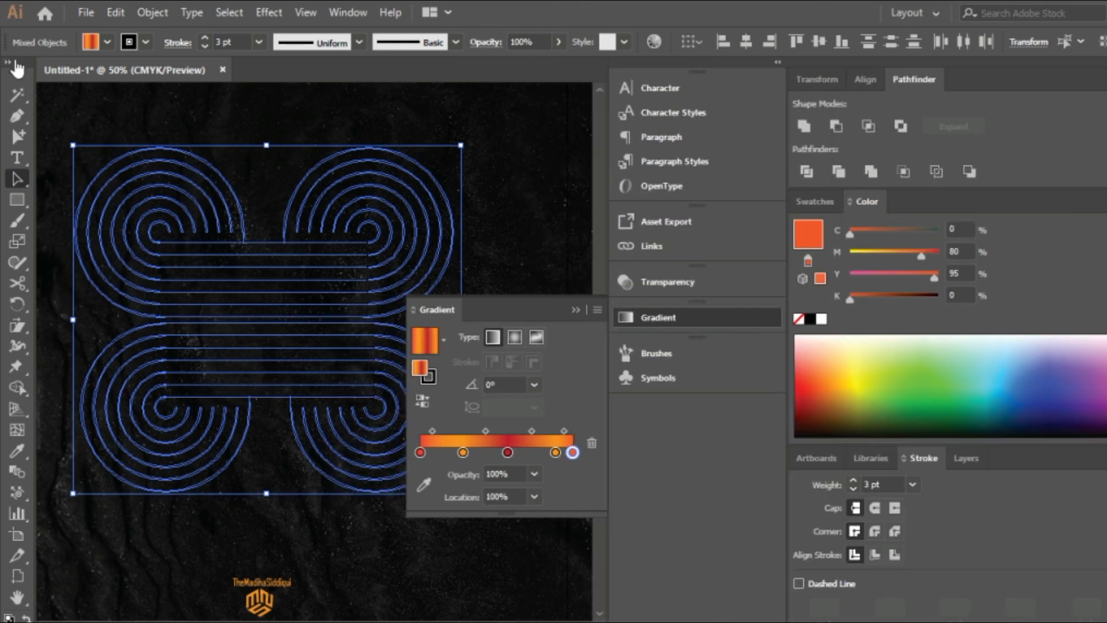
# - Swap the design's fill and stroke so that the gradient colours the lines, and deselect it
pyautogui.click(577, 310)
pyautogui.click(26, 618)
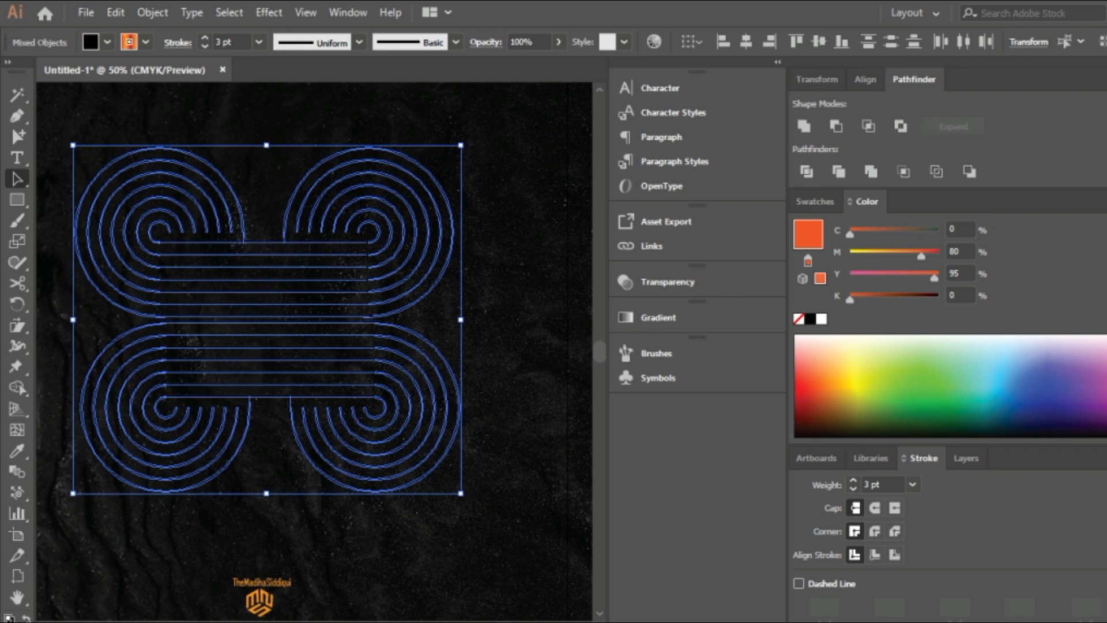
pyautogui.click(349, 120)
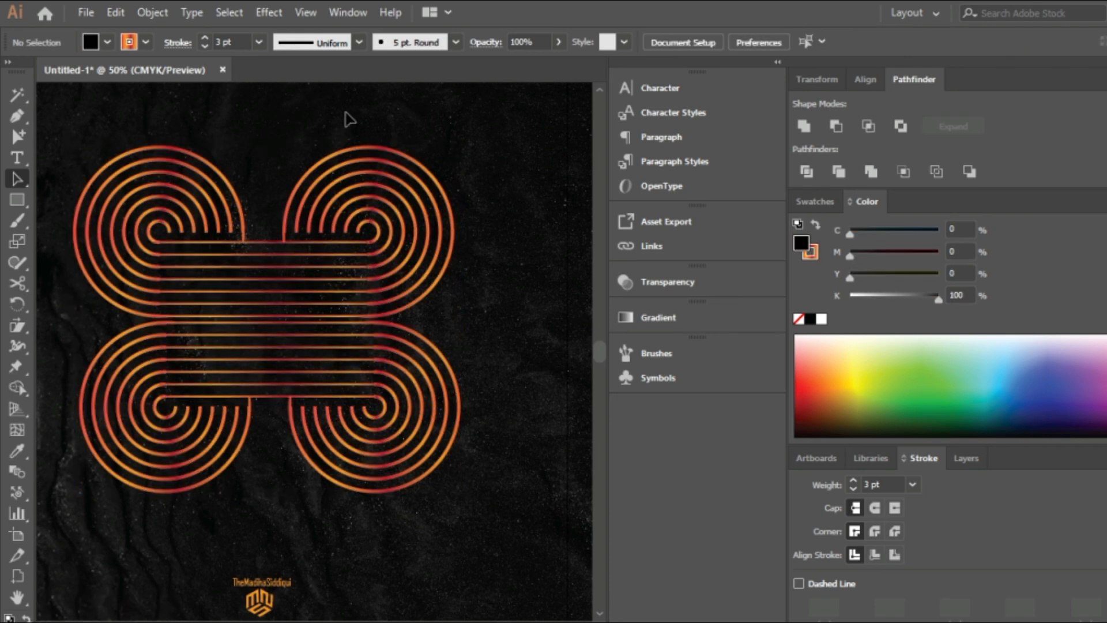
# - Select the whole ring design, scale it down slightly and center it on the poster above the logo
pyautogui.click(966, 458)
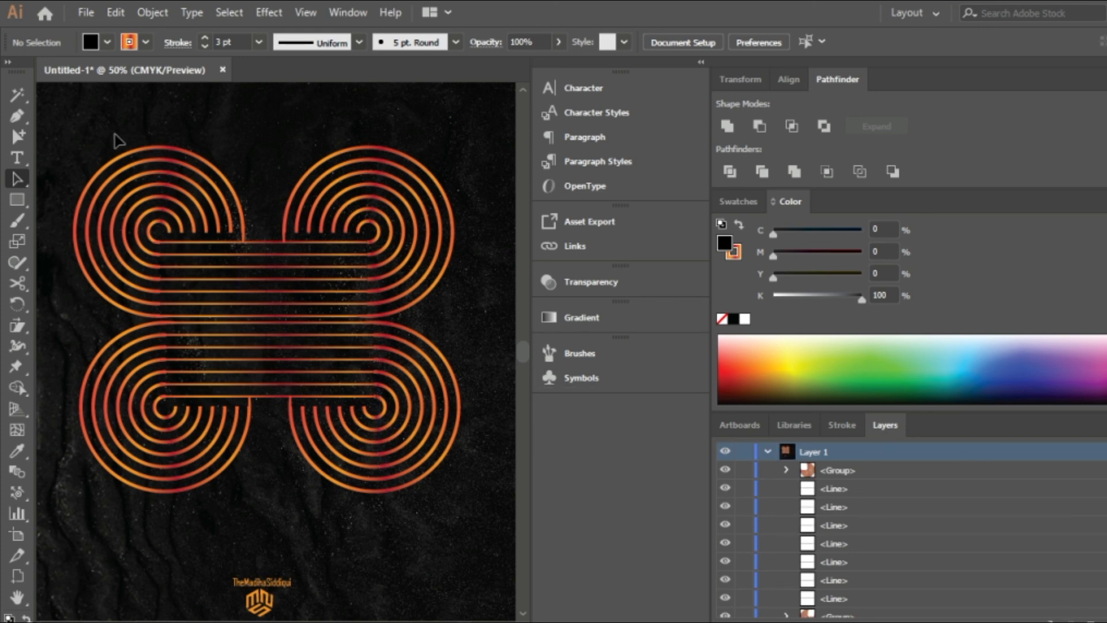
pyautogui.moveTo(118, 140)
pyautogui.mouseDown()
pyautogui.moveTo(346, 449)
pyautogui.moveTo(420, 519)
pyautogui.moveTo(453, 499)
pyautogui.moveTo(441, 470)
pyautogui.moveTo(417, 454)
pyautogui.mouseUp()
pyautogui.moveTo(338, 354); pyautogui.dragTo(372, 373)
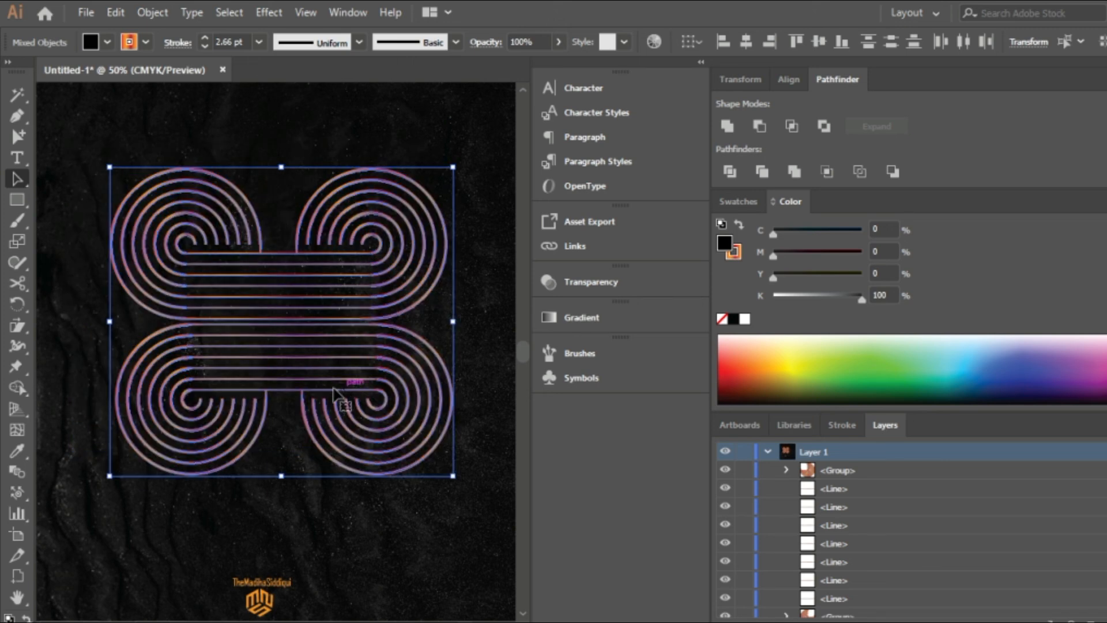
pyautogui.hotkey('ctrl', 'shift', 'a')
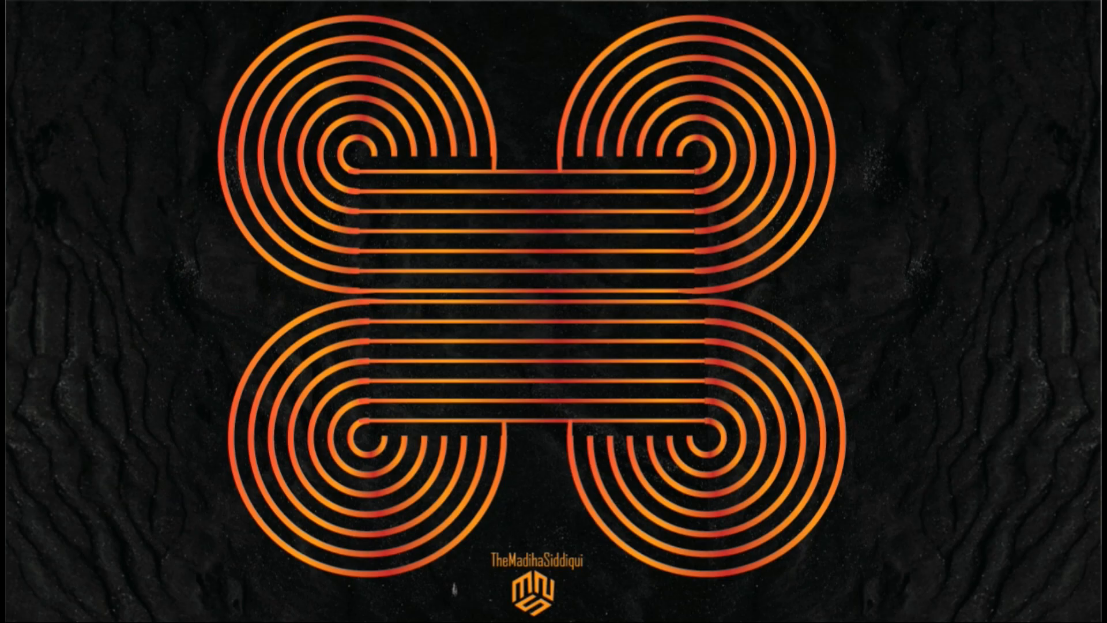